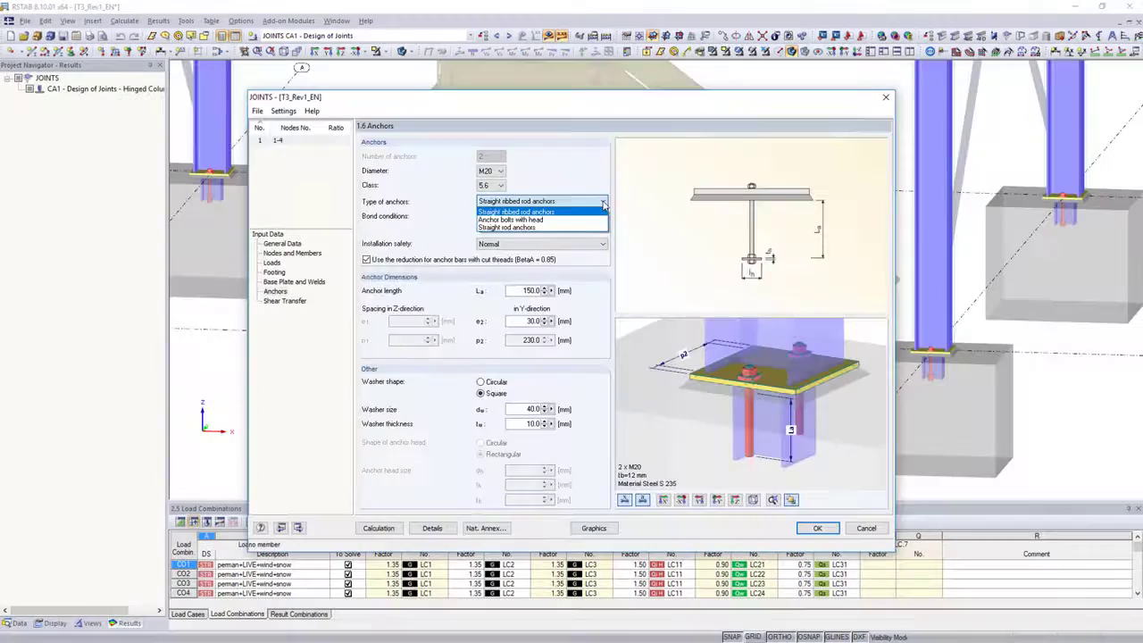
Use headed anchor bolts for the joints and give the column reinforcement a hooked start anchorage.
click(589, 220)
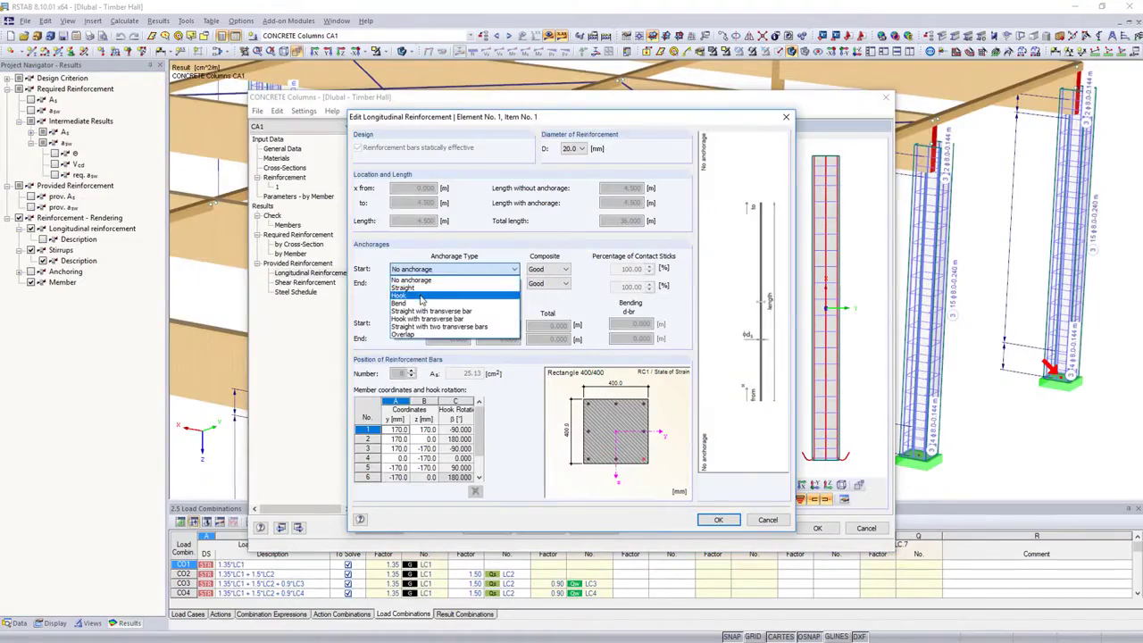
click(422, 296)
click(717, 520)
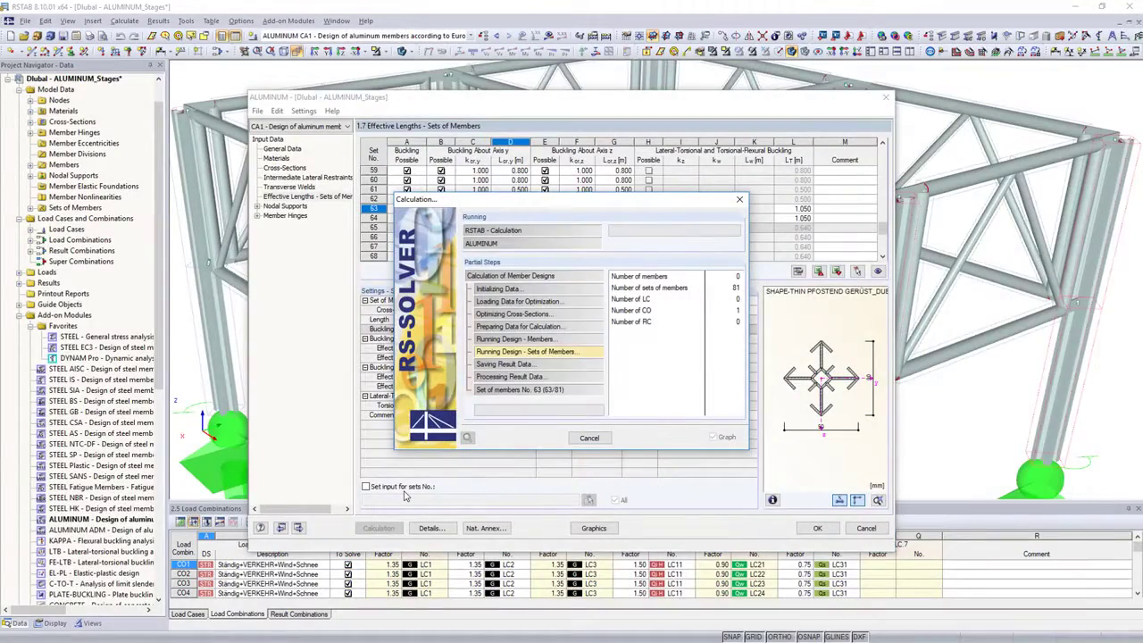
Scroll through the aluminium design results.
scroll(893, 187, down, 2)
scroll(893, 187, down, 2)
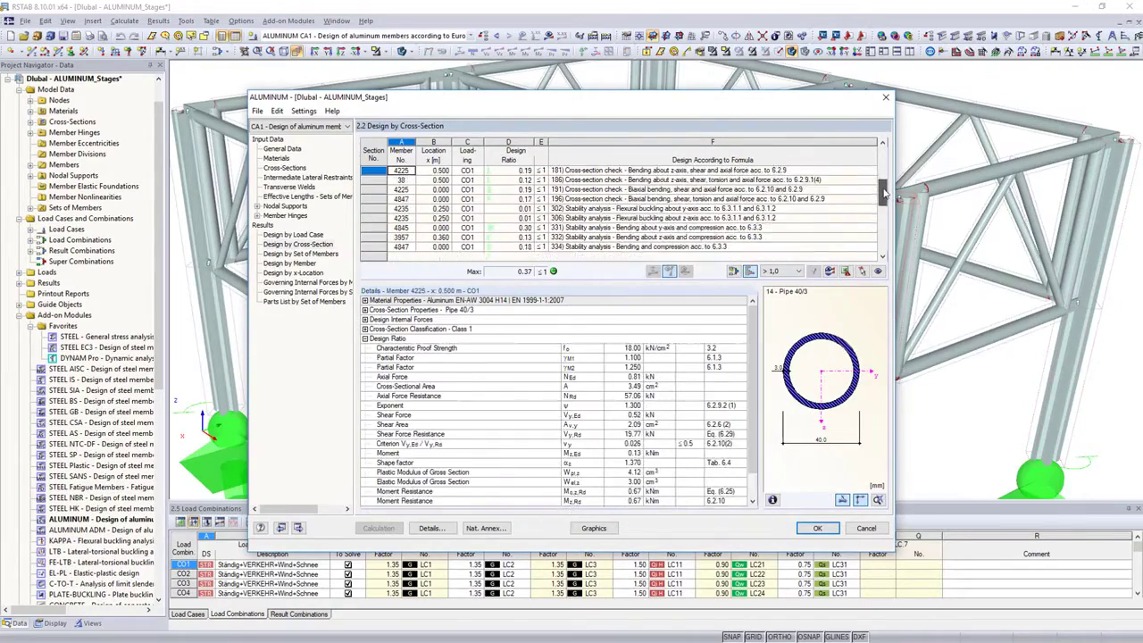
scroll(893, 188, down, 2)
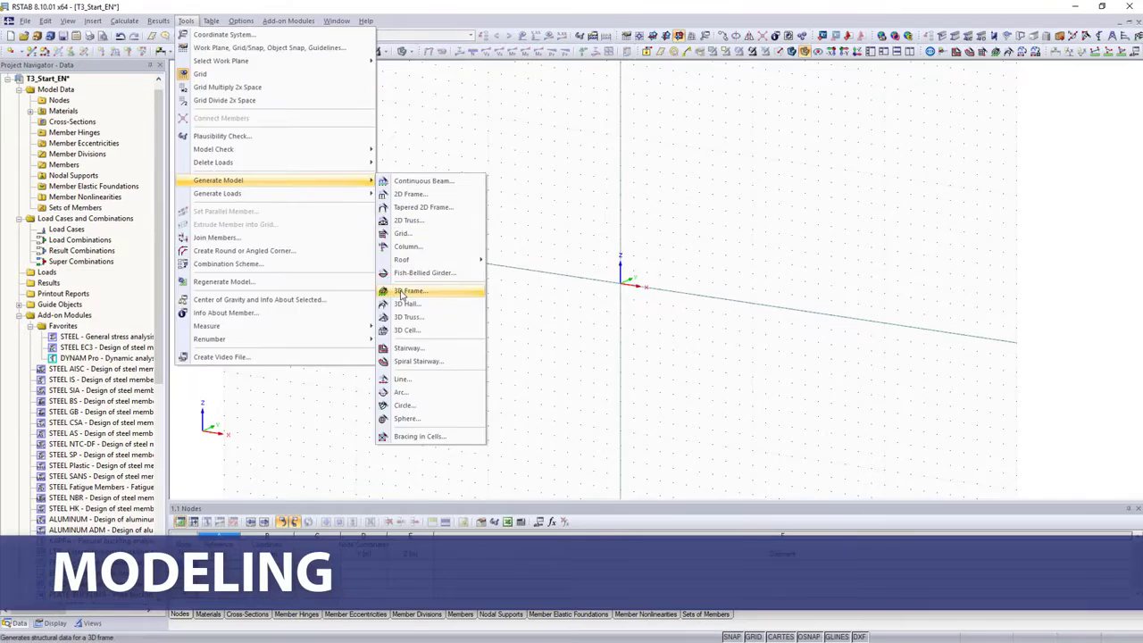
Generate the 3D frame with HE A 200 columns from the EN rolled I-section library.
click(402, 295)
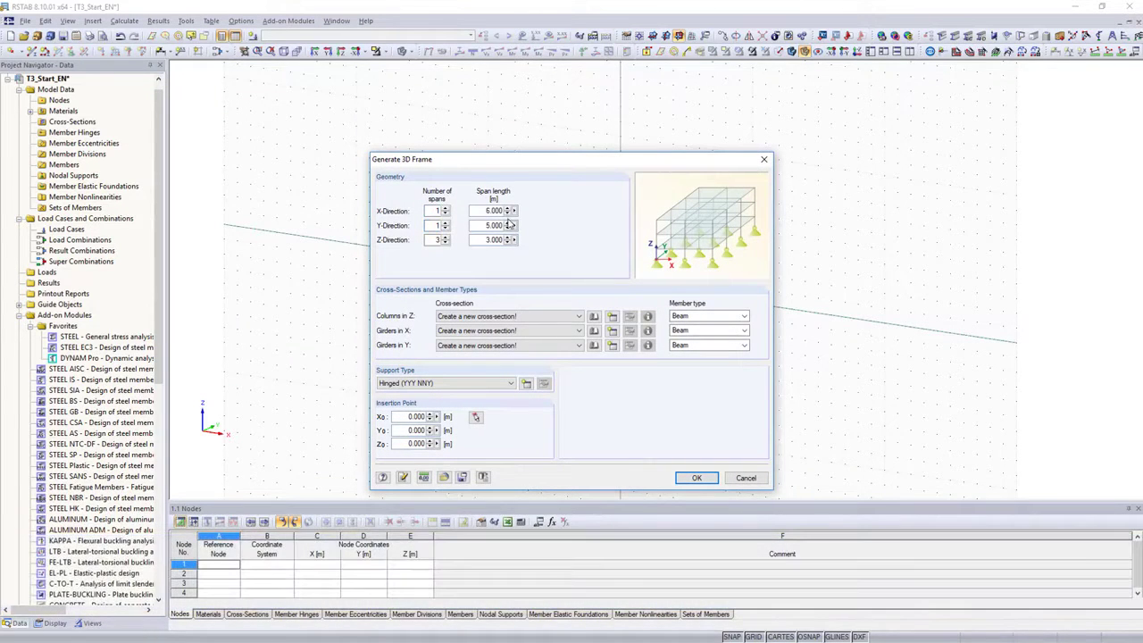
click(594, 317)
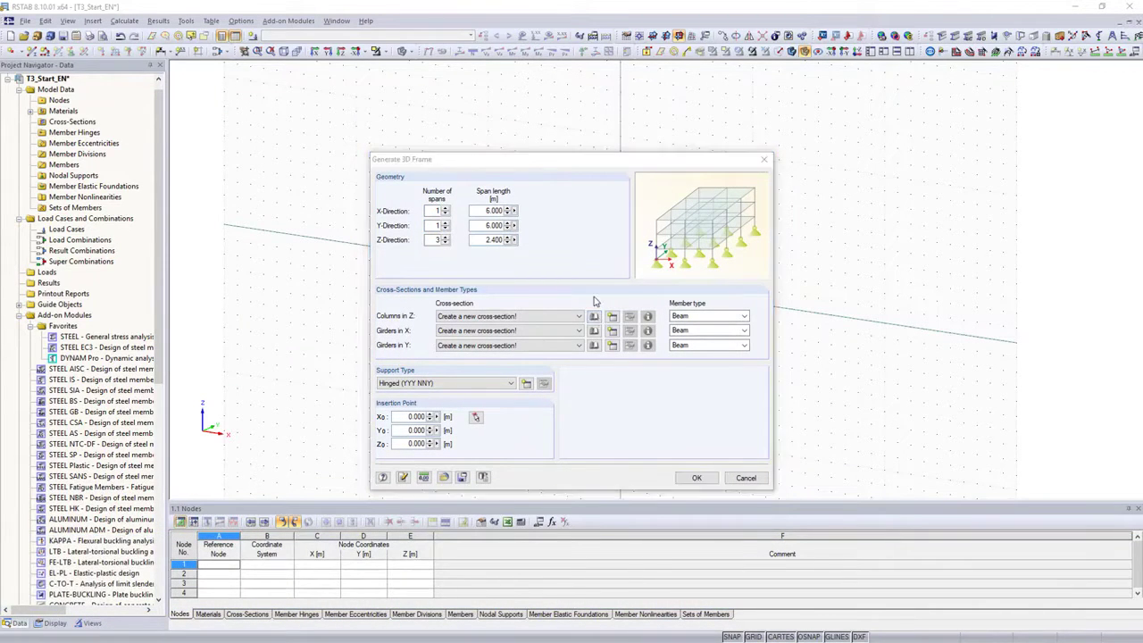
click(370, 211)
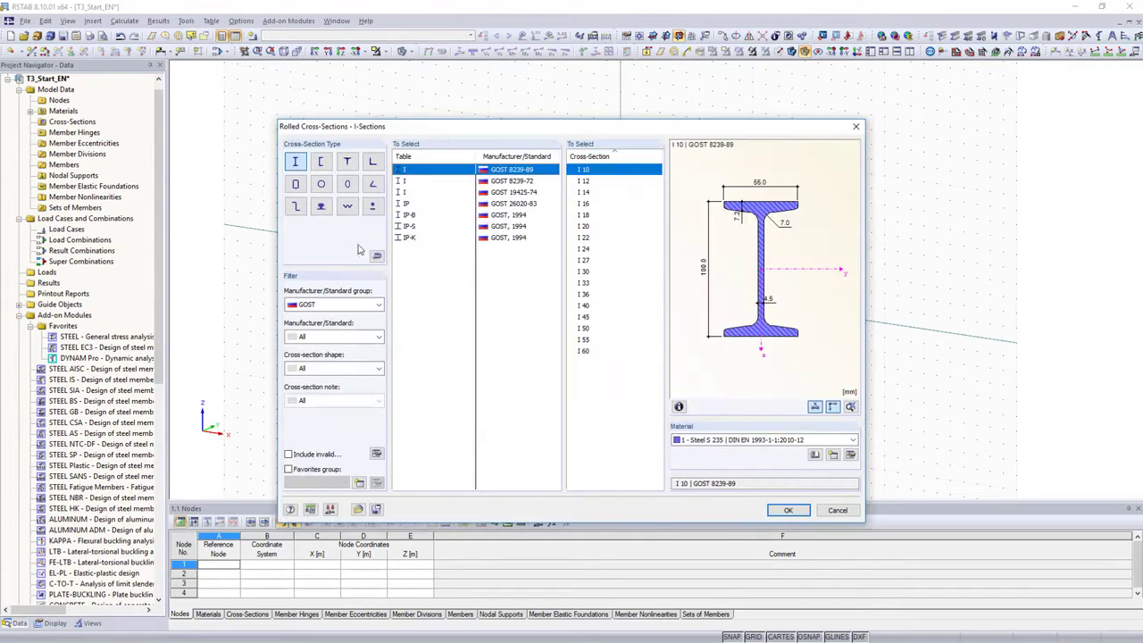
click(379, 306)
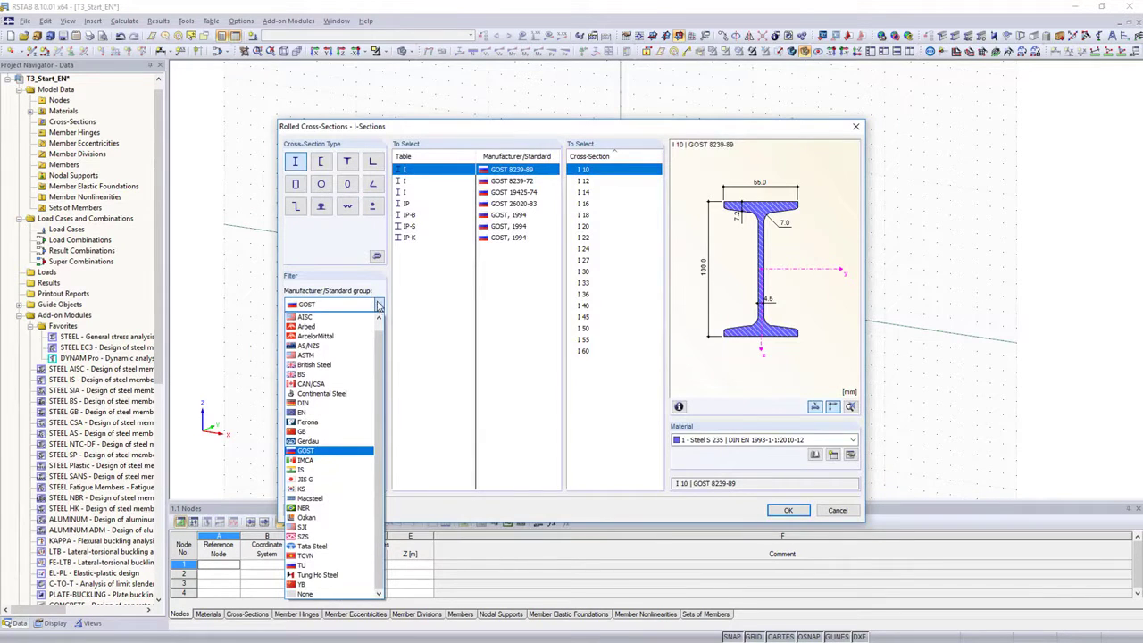
click(314, 413)
click(407, 181)
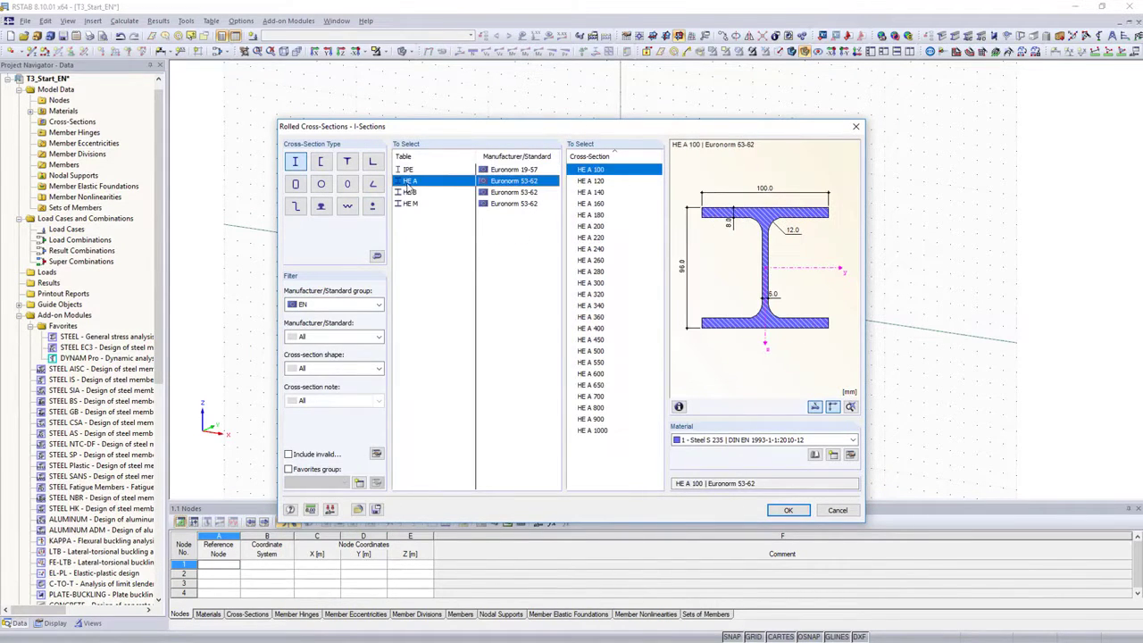
click(577, 226)
click(787, 510)
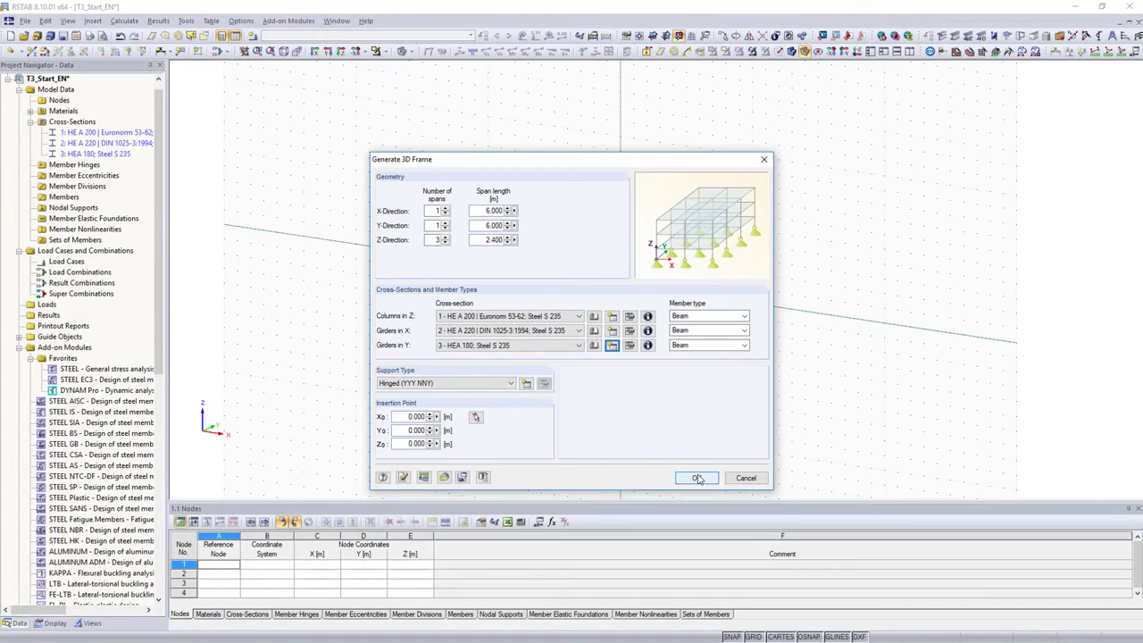
click(697, 478)
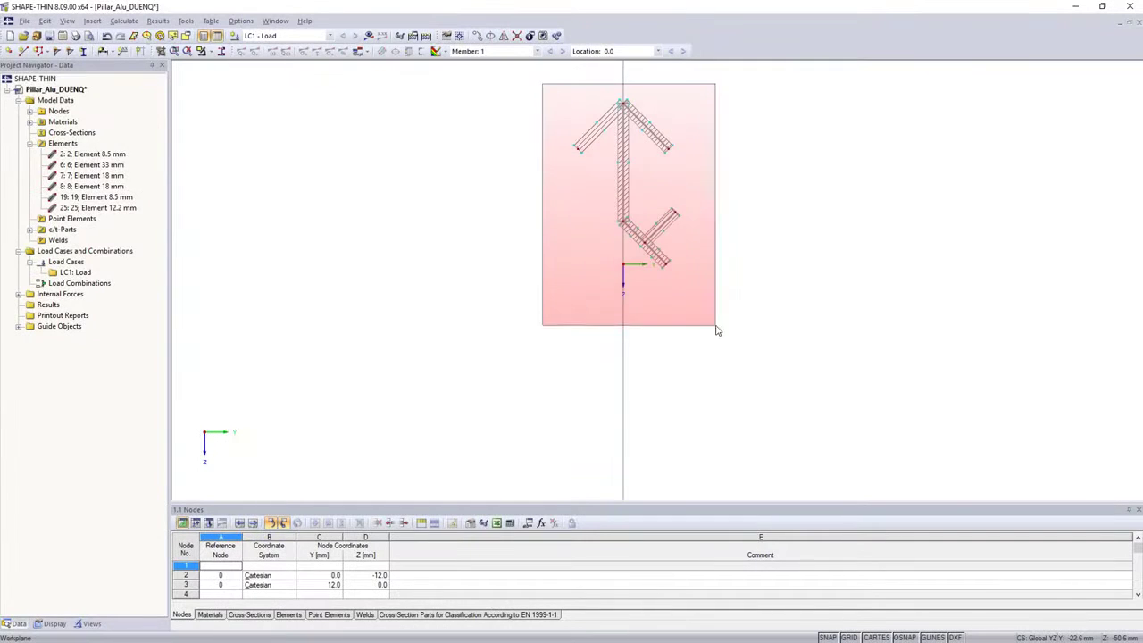
Copy the arrow-shaped elements in 90° rotations to form the four-armed section.
right_click(628, 185)
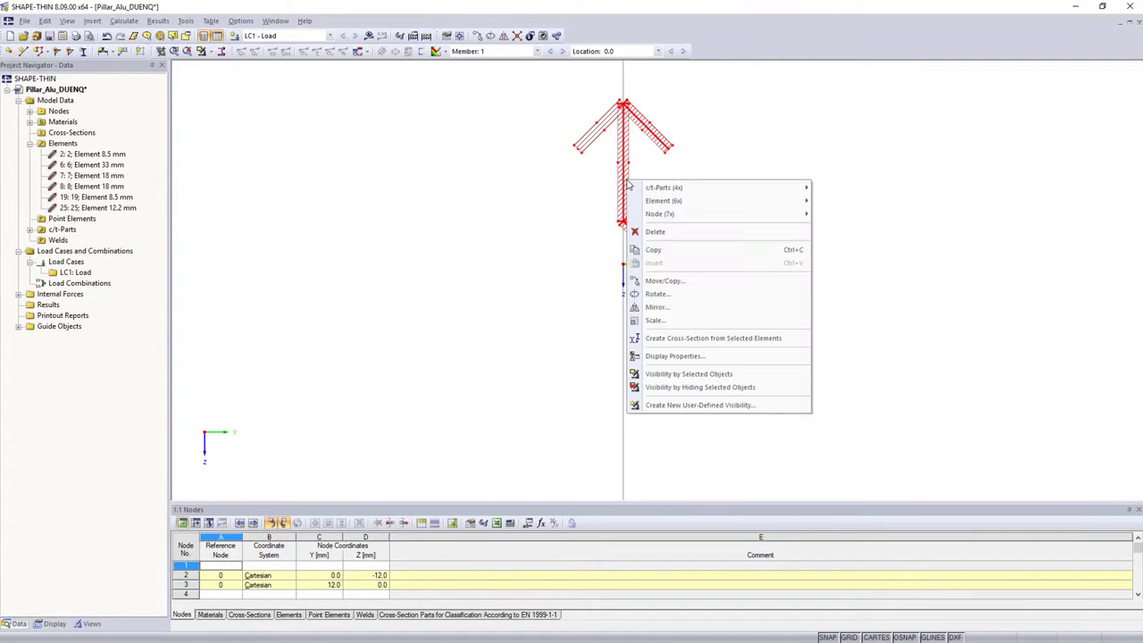
click(640, 293)
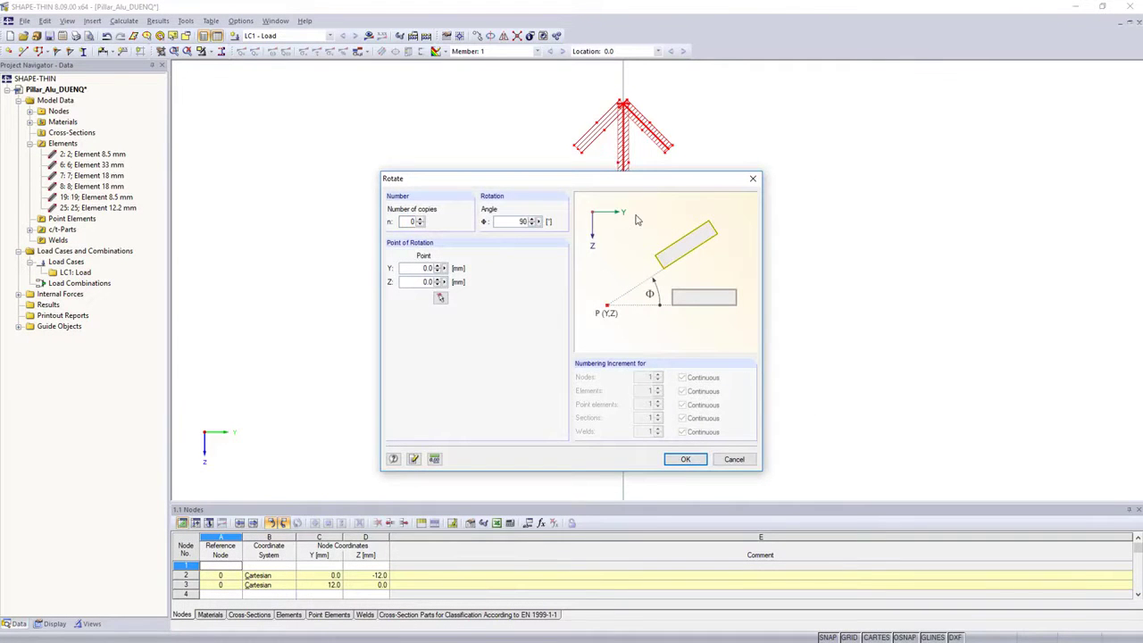
click(685, 459)
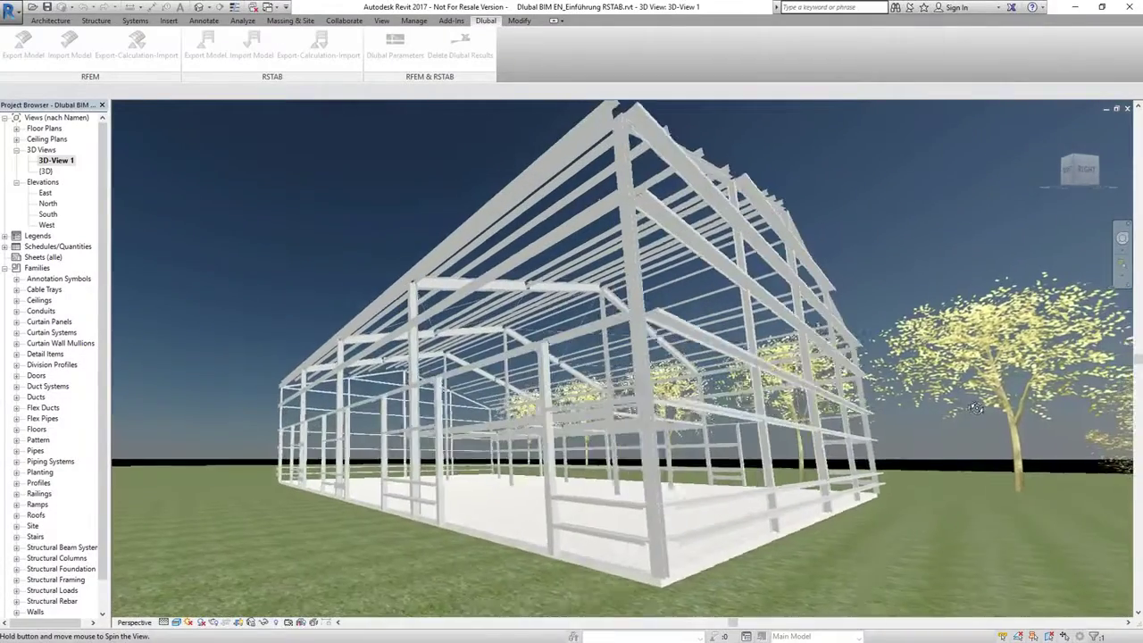
shift+middle_drag(976, 408, 864, 366)
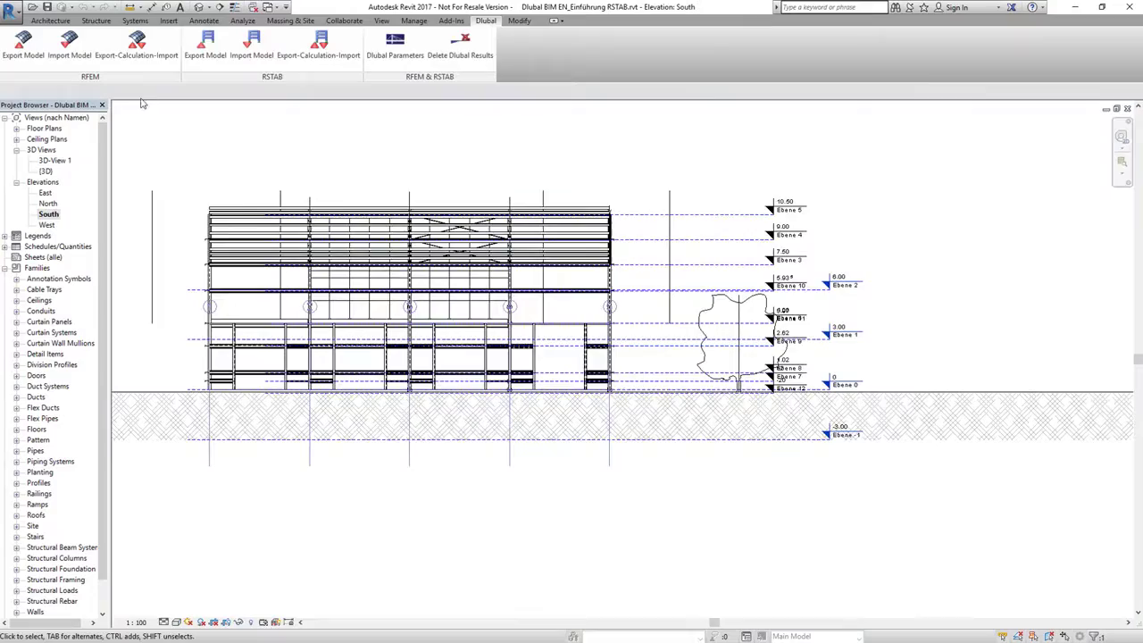
Send the Revit steel hall to RSTAB through Dlubal Link and view its roof trusses.
click(200, 50)
click(749, 444)
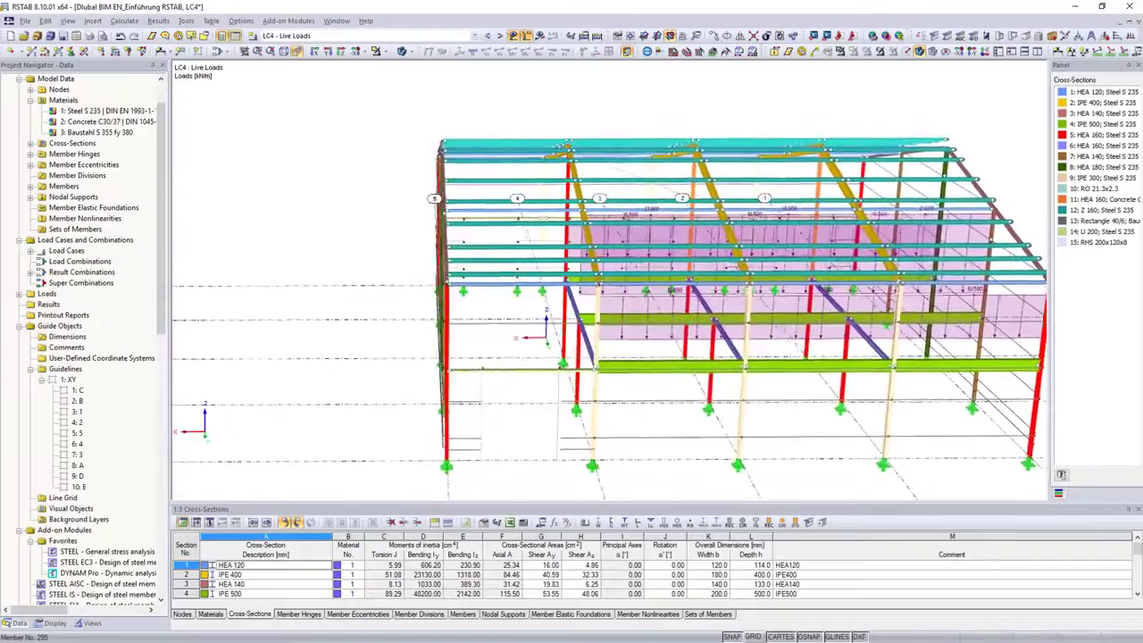
ctrl+middle_drag(546, 337, 576, 339)
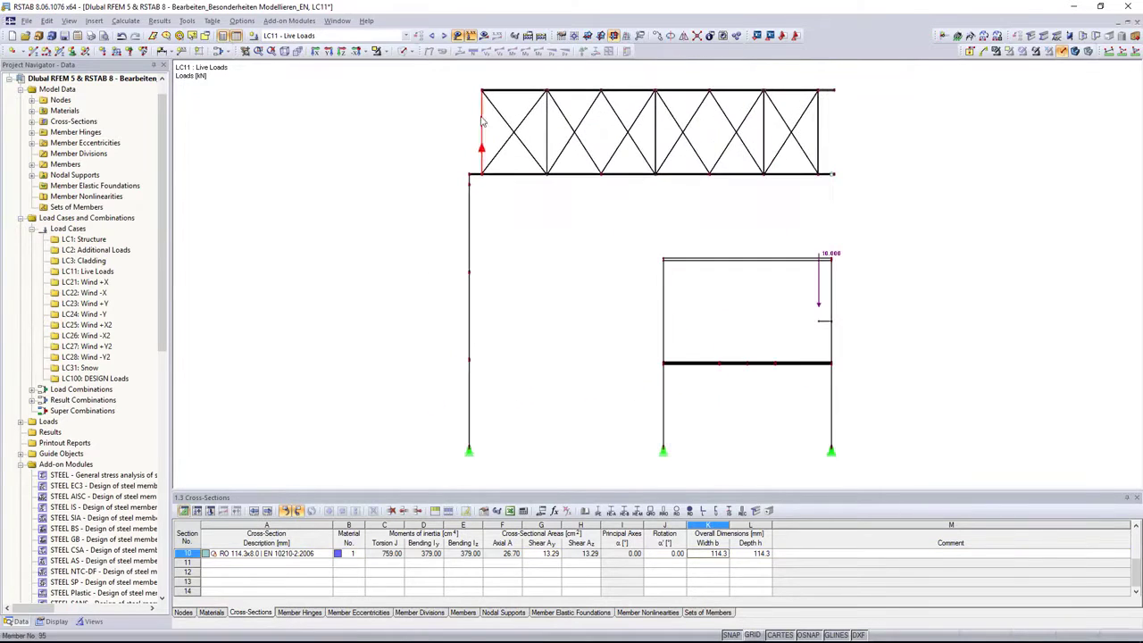
Rotate the selected roof truss members by 10°.
drag(880, 211, 490, 108)
right_click(494, 108)
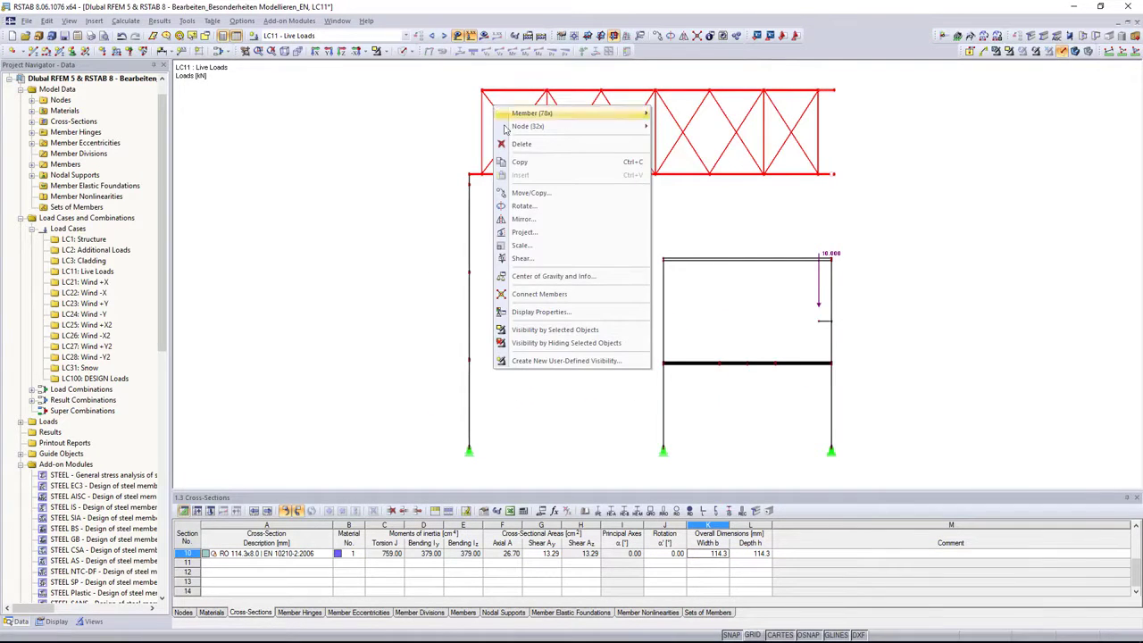
click(514, 208)
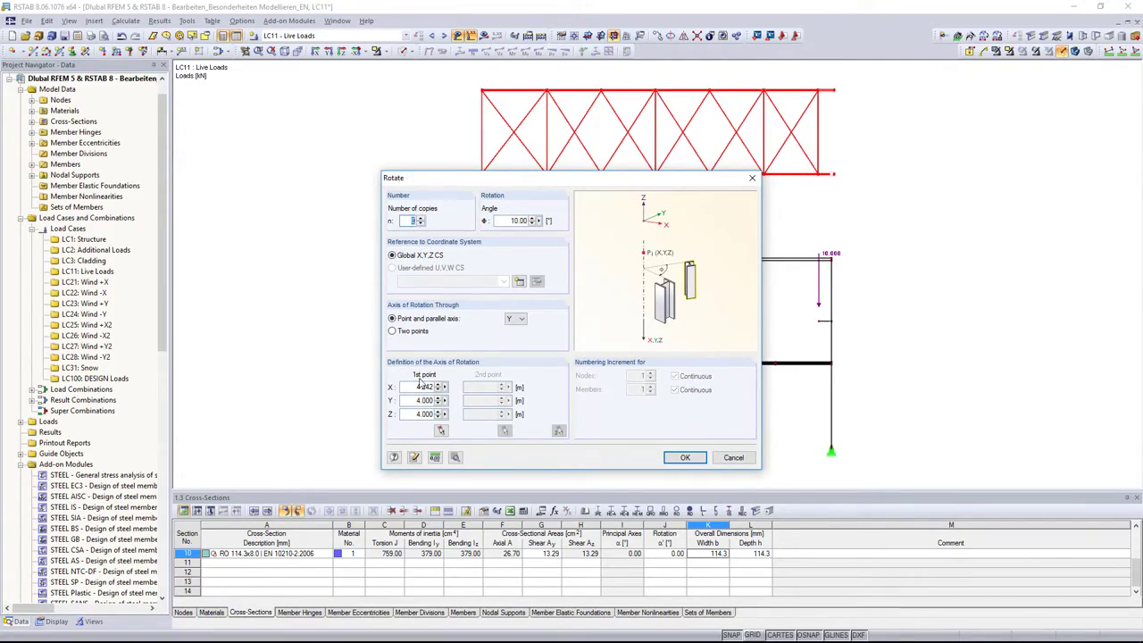
click(441, 429)
click(466, 179)
key(Return)
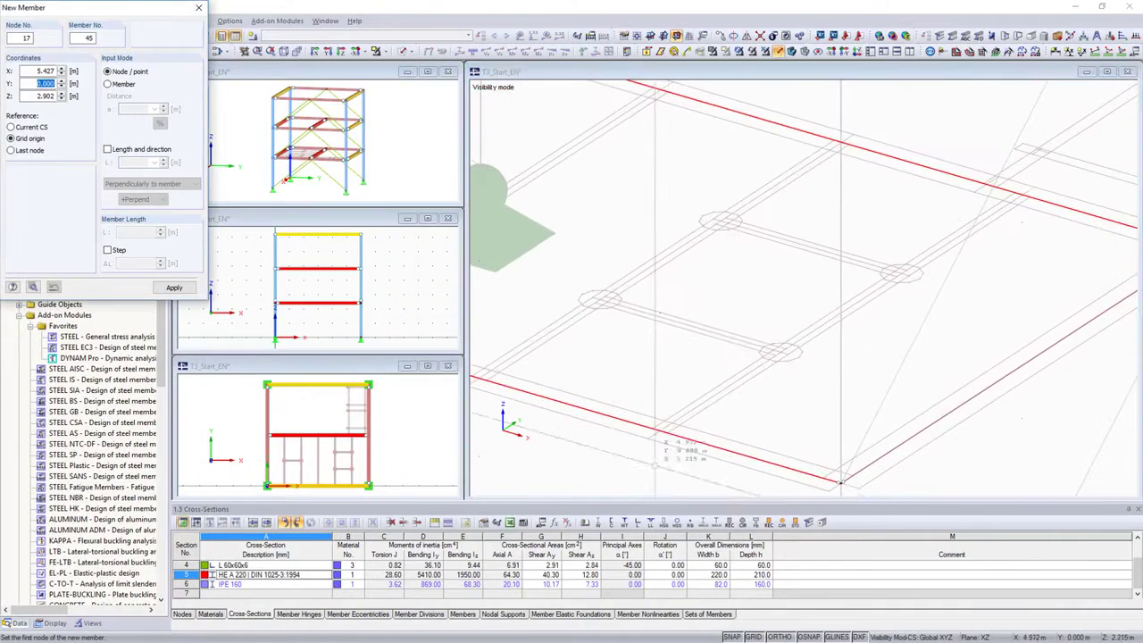
Add a new member ending at the node on the red beam.
click(1023, 195)
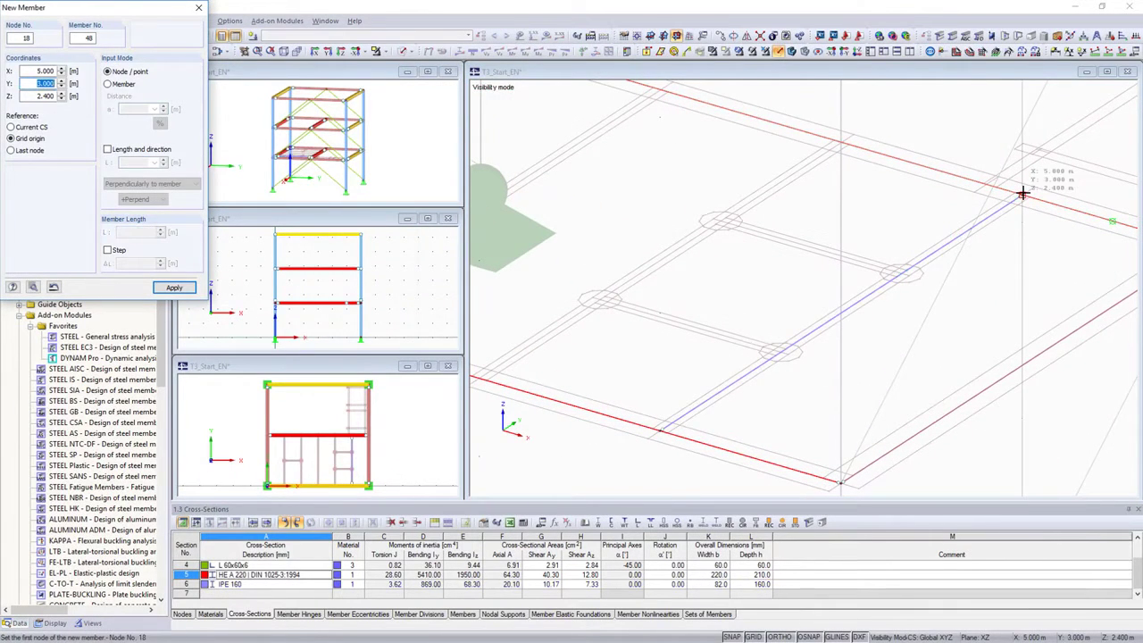
scroll(1022, 195, down, 3)
scroll(1024, 197, down, 3)
key(Escape)
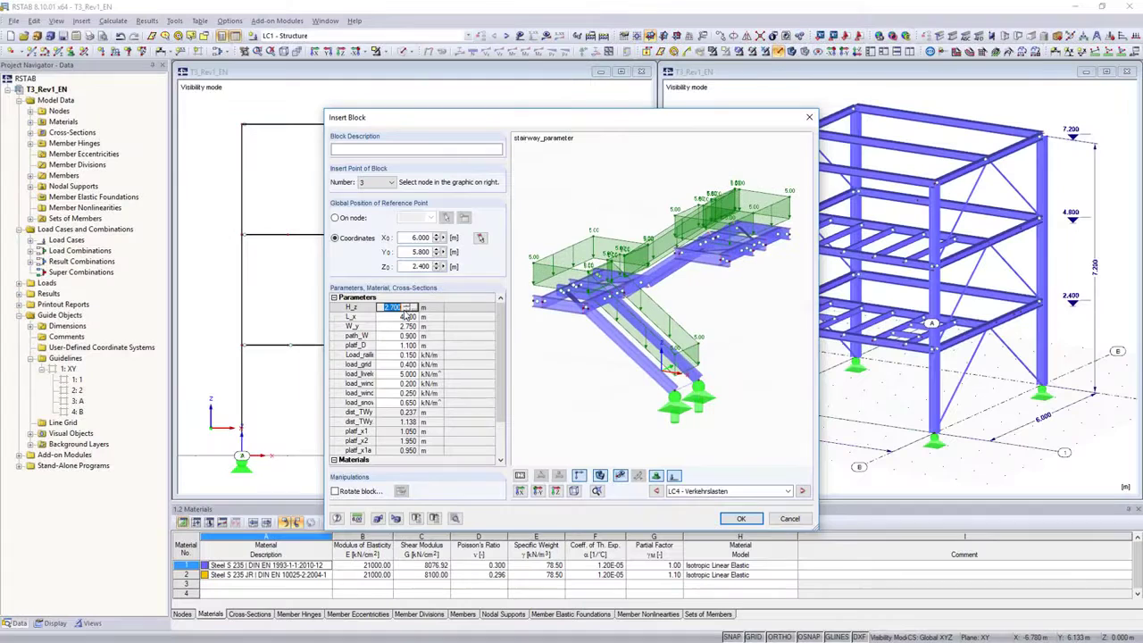
Set stairway H_z to 2.400, L_x to 4.000 and platf_D to 1.000.
click(406, 311)
click(407, 311)
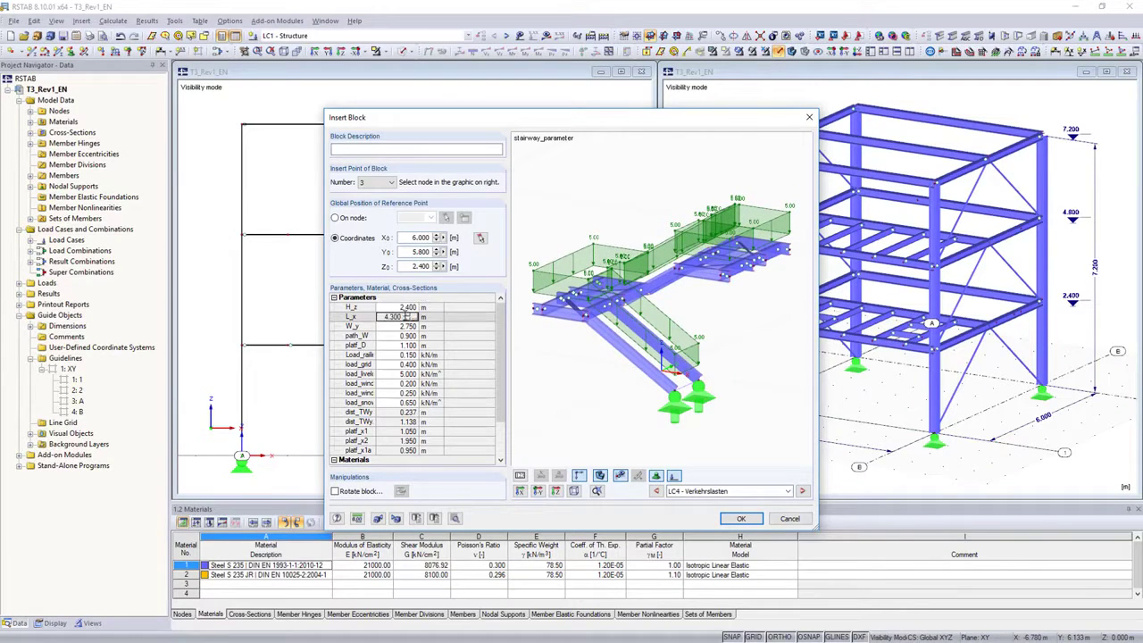
click(410, 320)
click(410, 320)
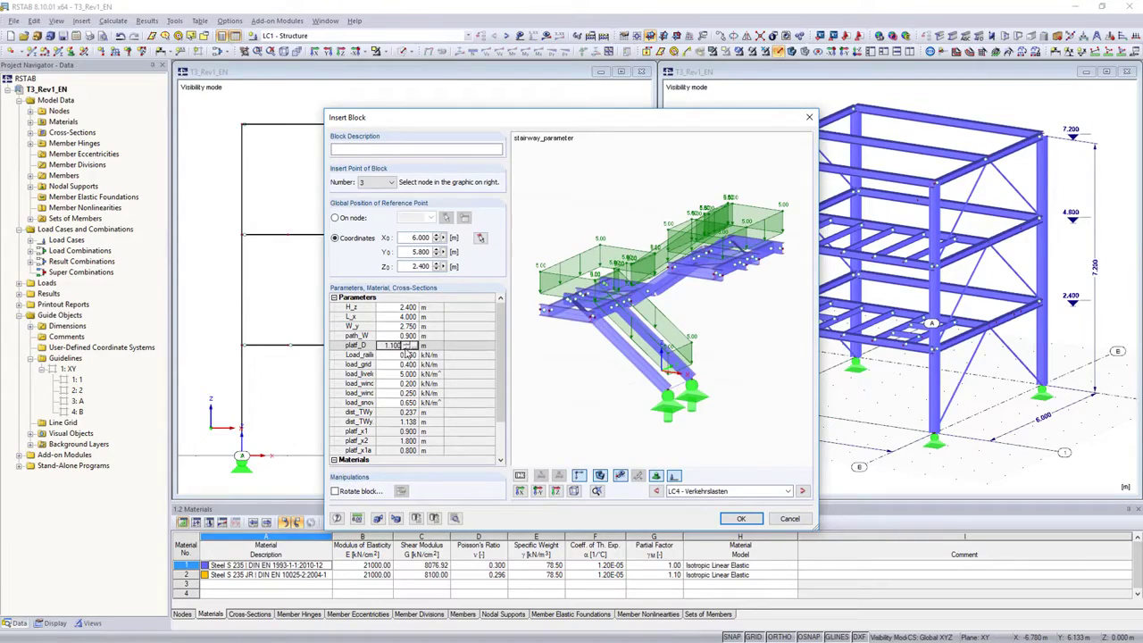
click(407, 349)
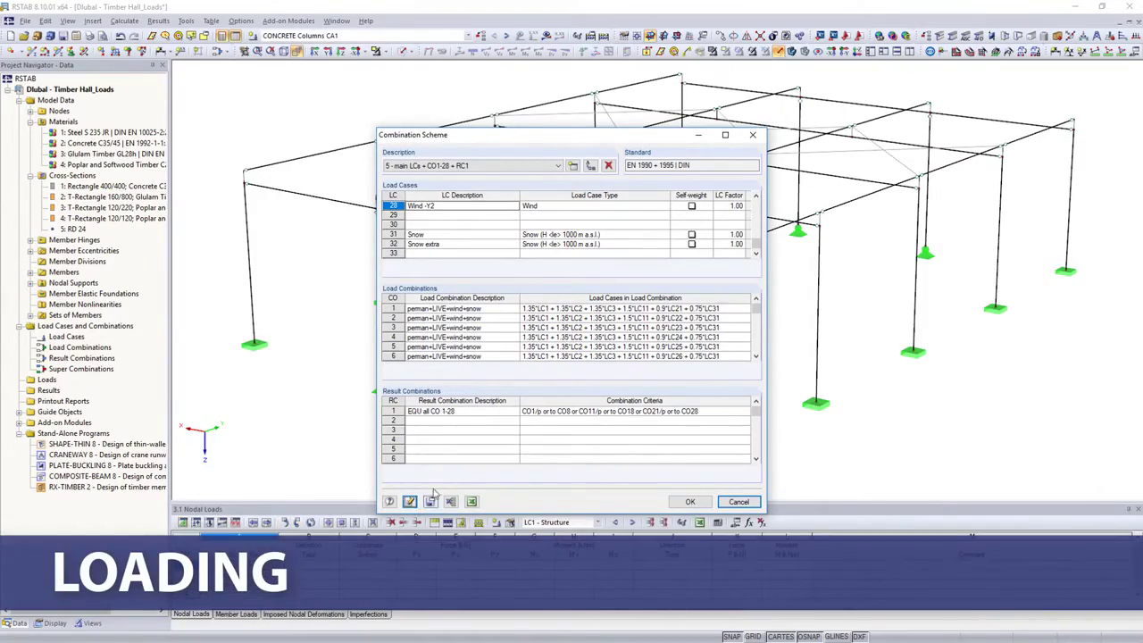
Set the model's combination standard to EN 1990 with the United Kingdom BS annex.
click(690, 502)
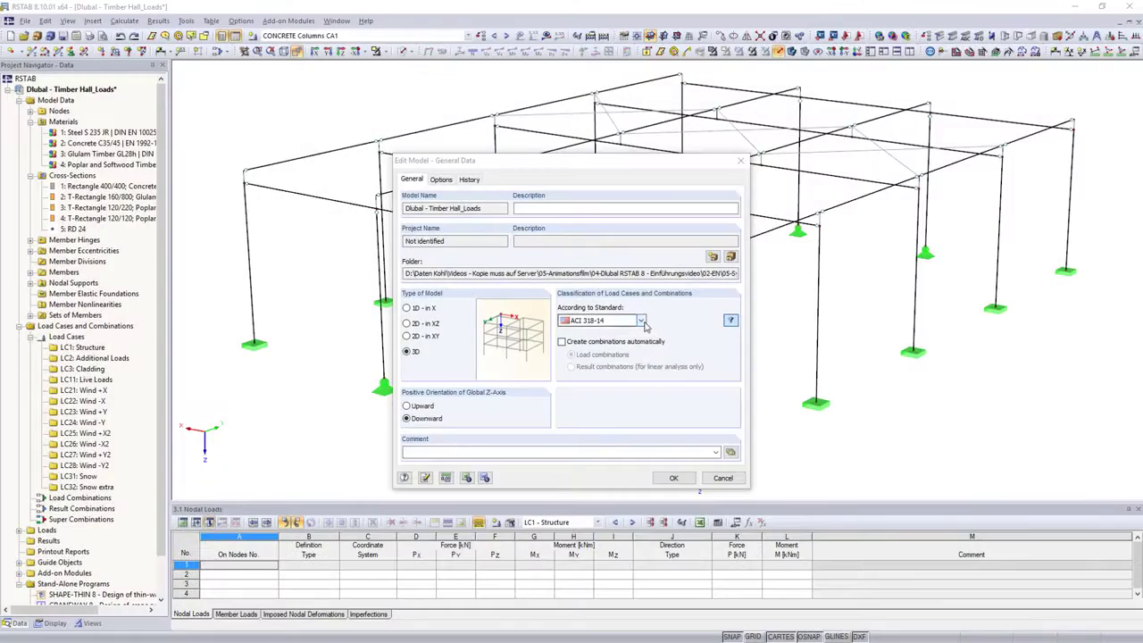
click(641, 322)
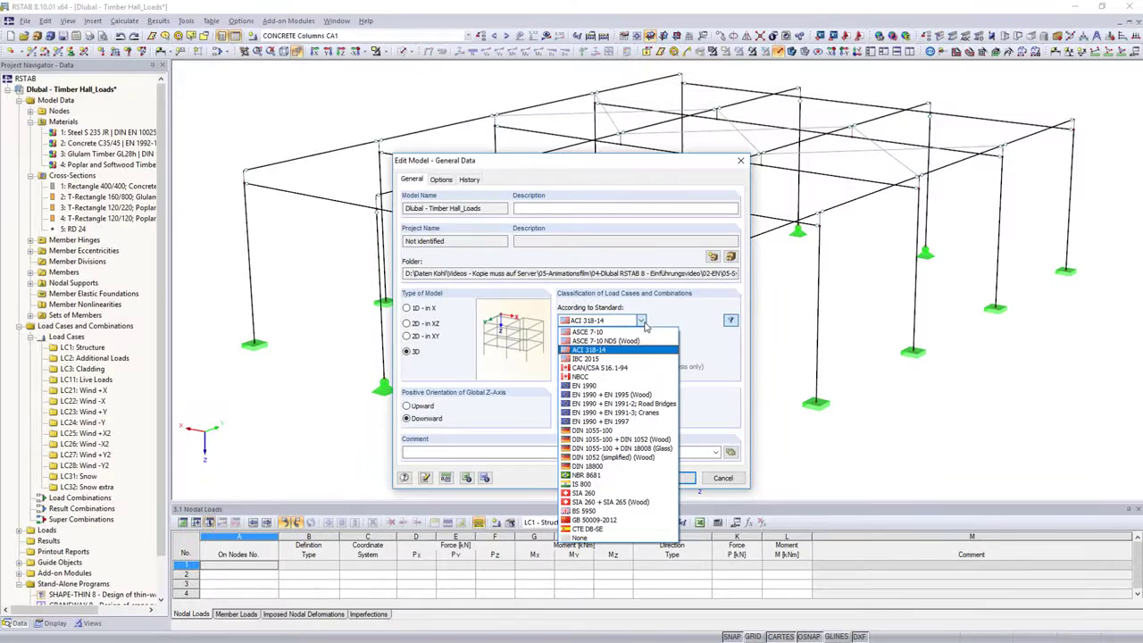
click(639, 385)
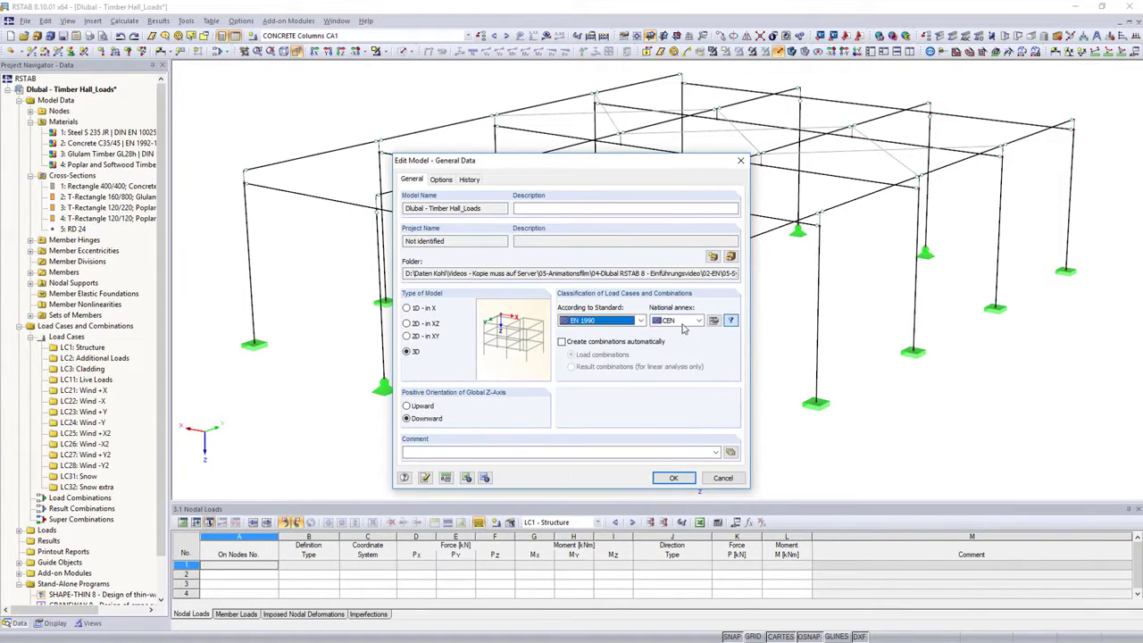
click(684, 322)
click(685, 351)
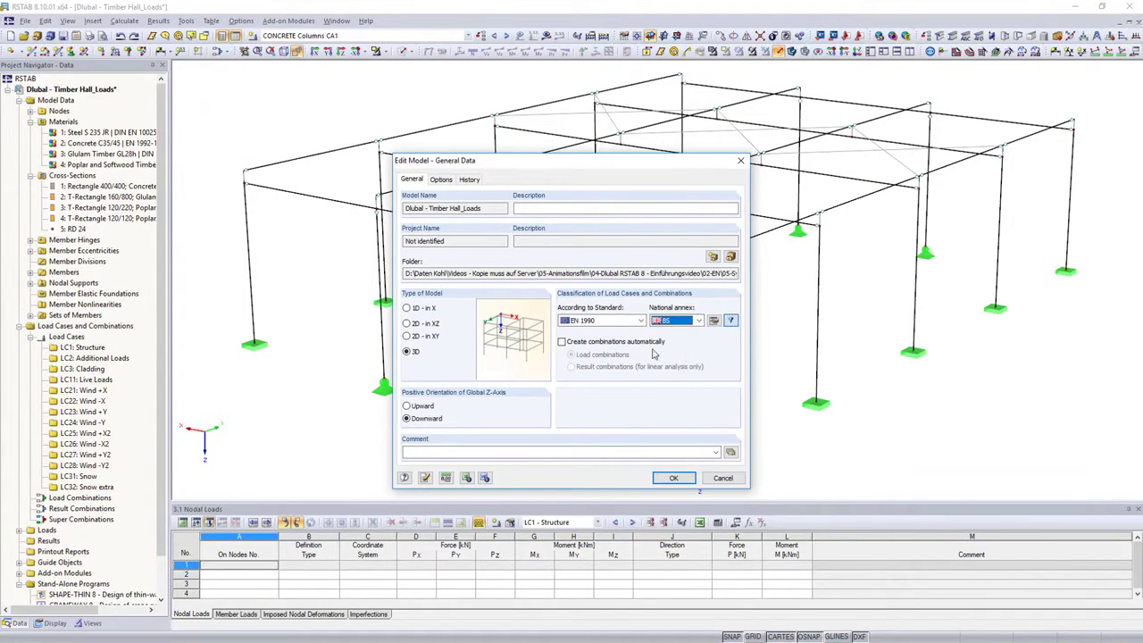
click(675, 477)
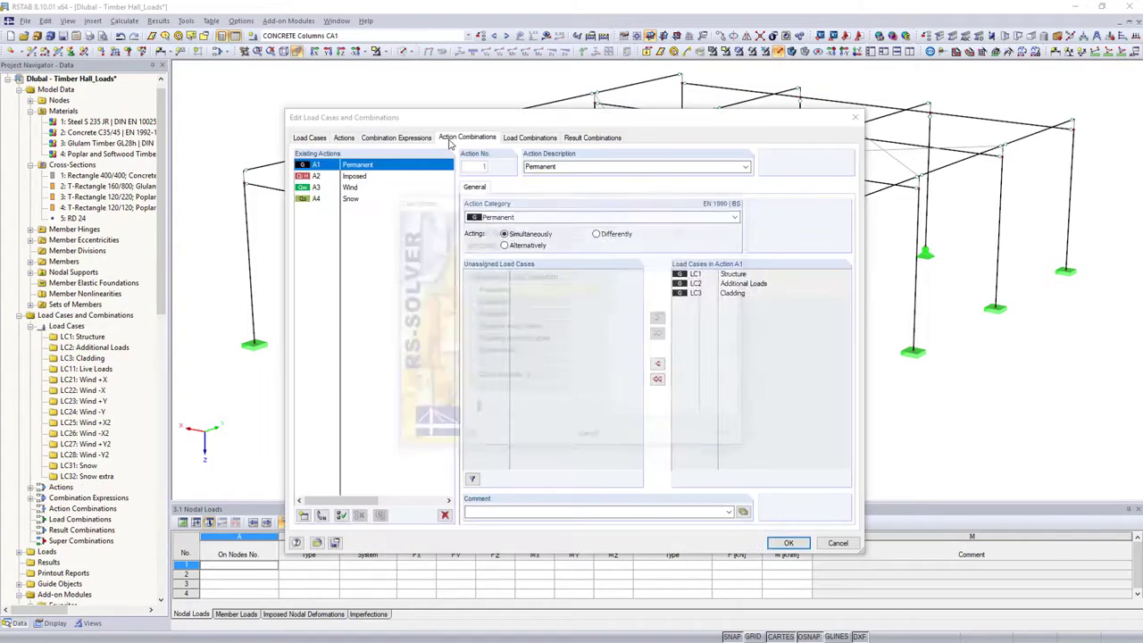
Review action combinations AC3, AC4 and AC7, then load combination CO1's calculation parameters.
click(466, 138)
click(390, 176)
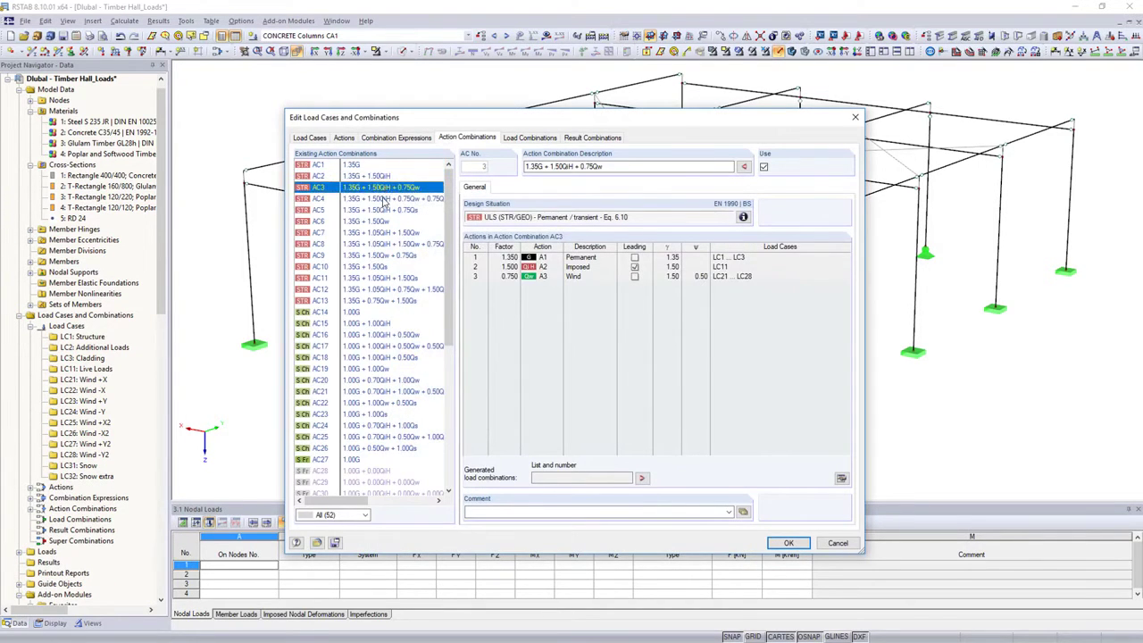
click(384, 198)
click(382, 233)
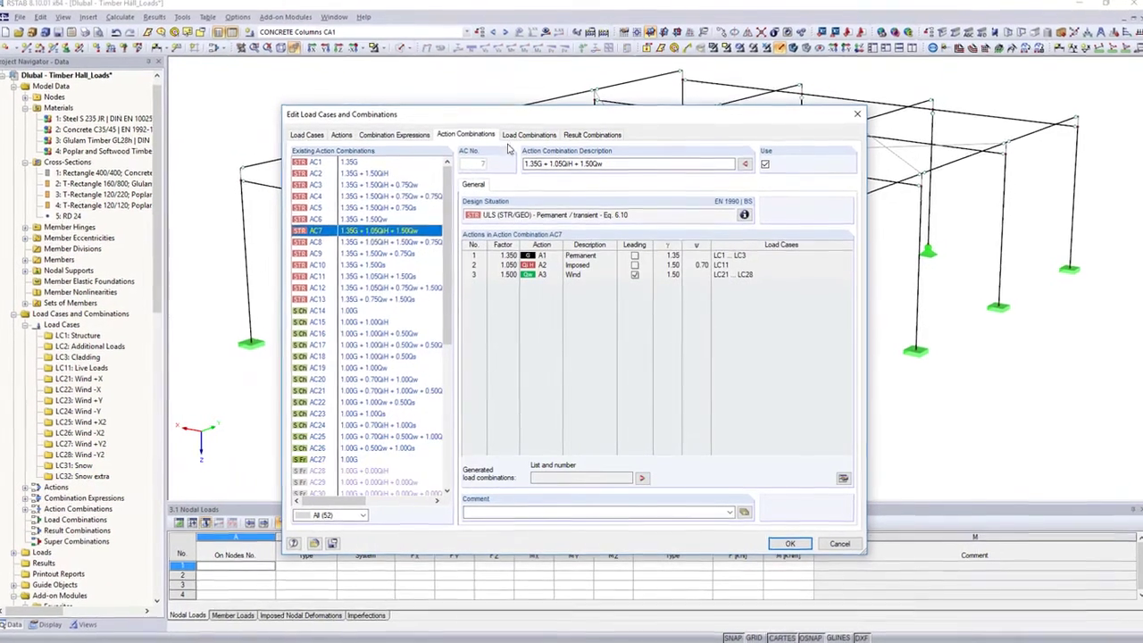
click(529, 137)
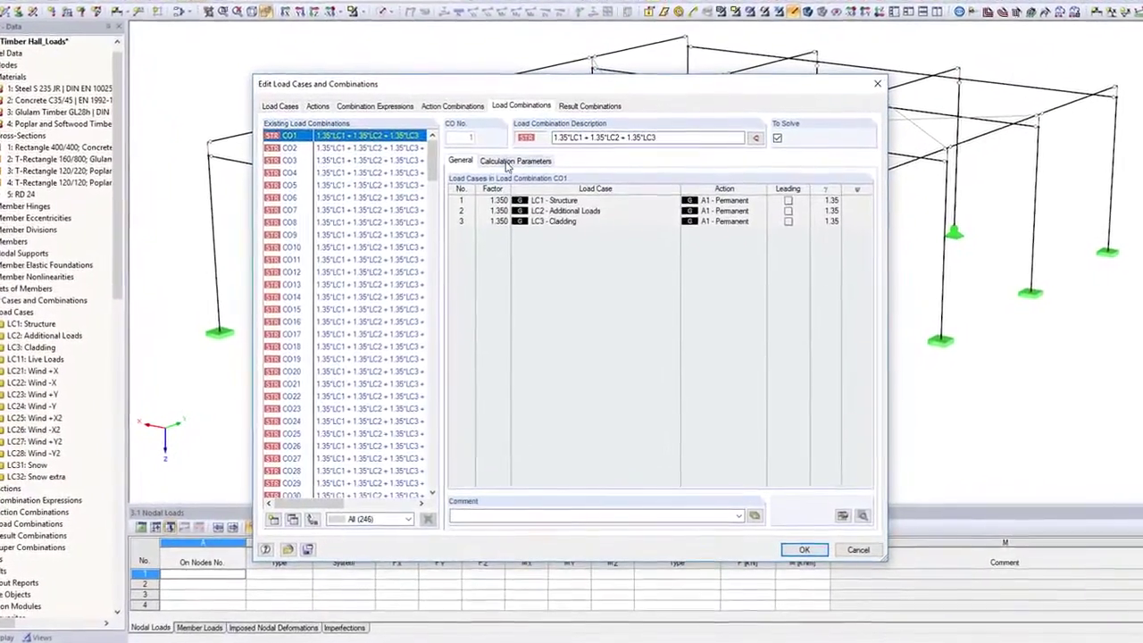
click(518, 167)
Make CO1 geometrically linear and apply 10 kN loads to nodes 44, 45, 48, 49.
click(494, 178)
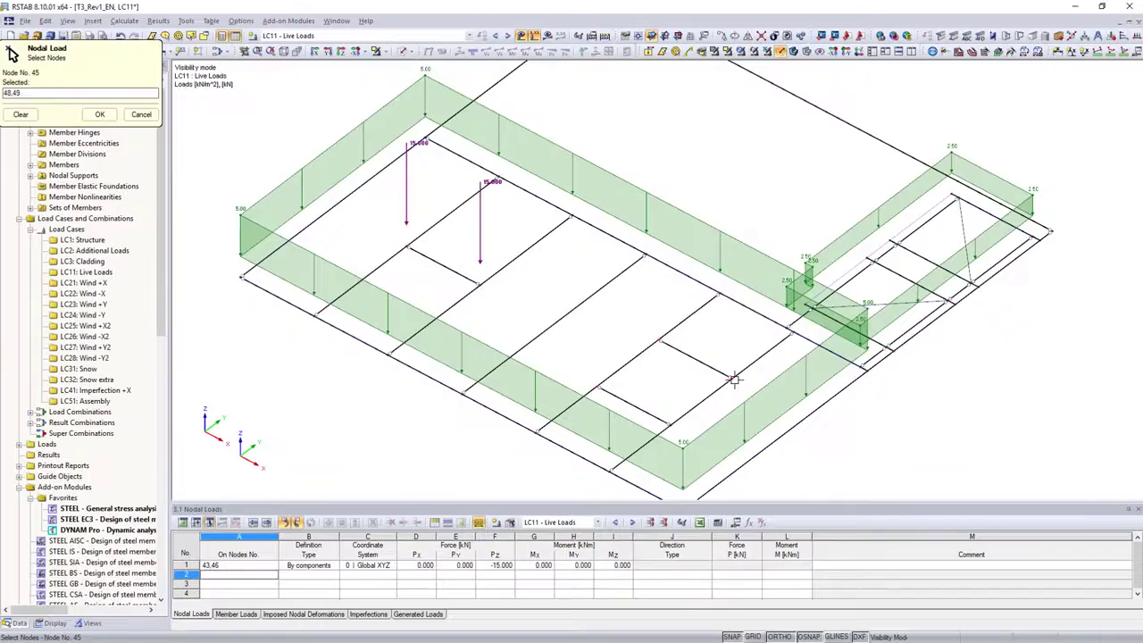
click(100, 115)
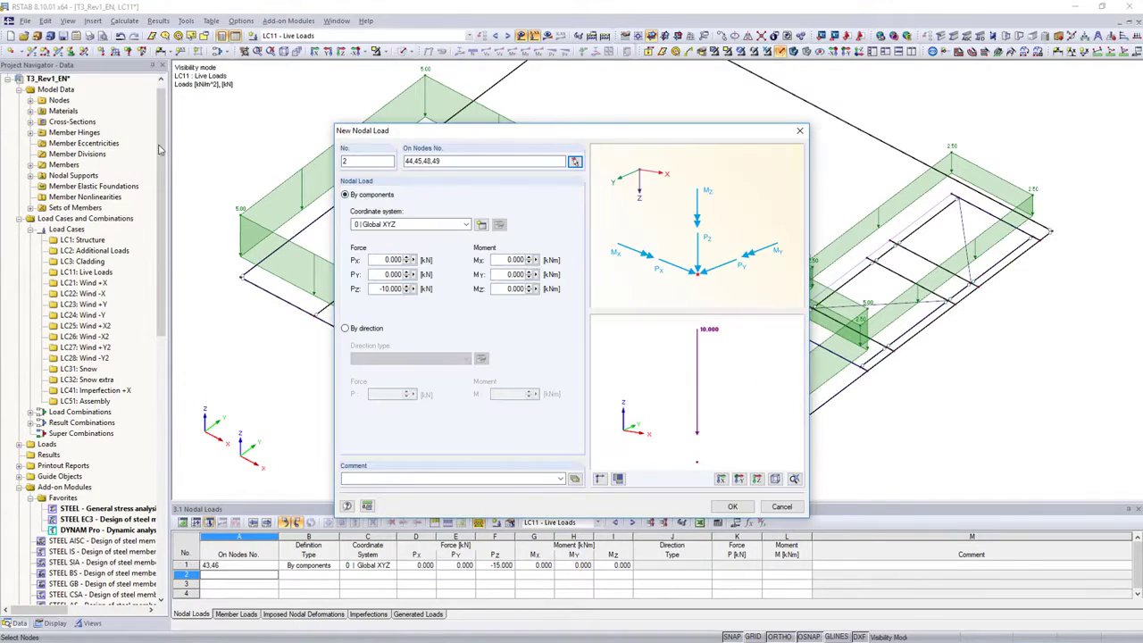
click(732, 505)
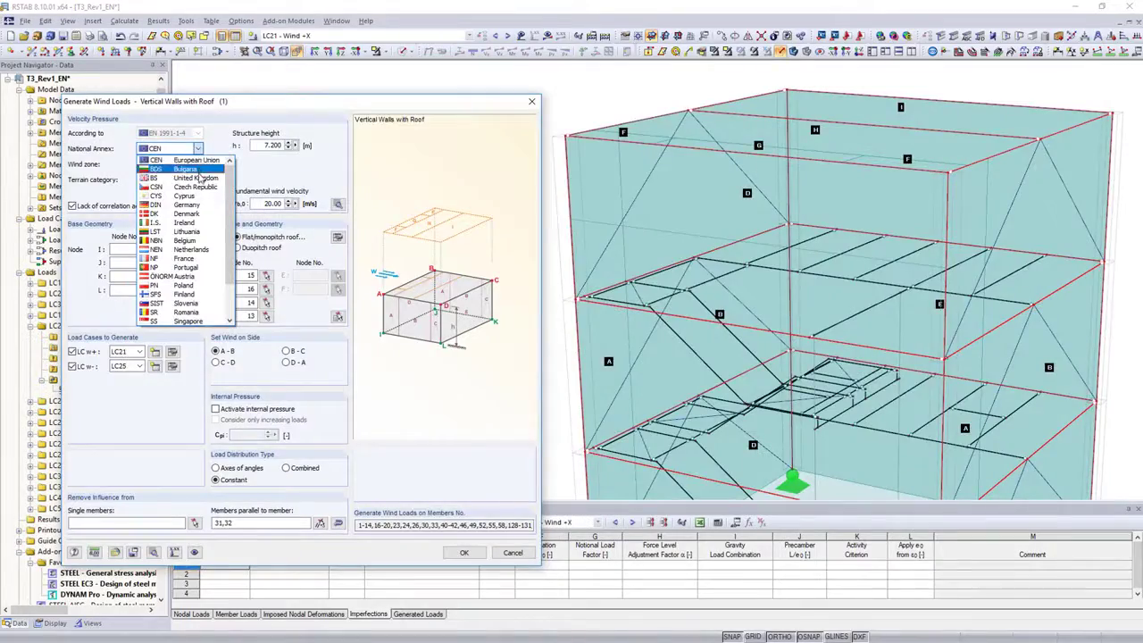
Generate UK BS-annex wind loads on the members acting from side D-A.
click(199, 178)
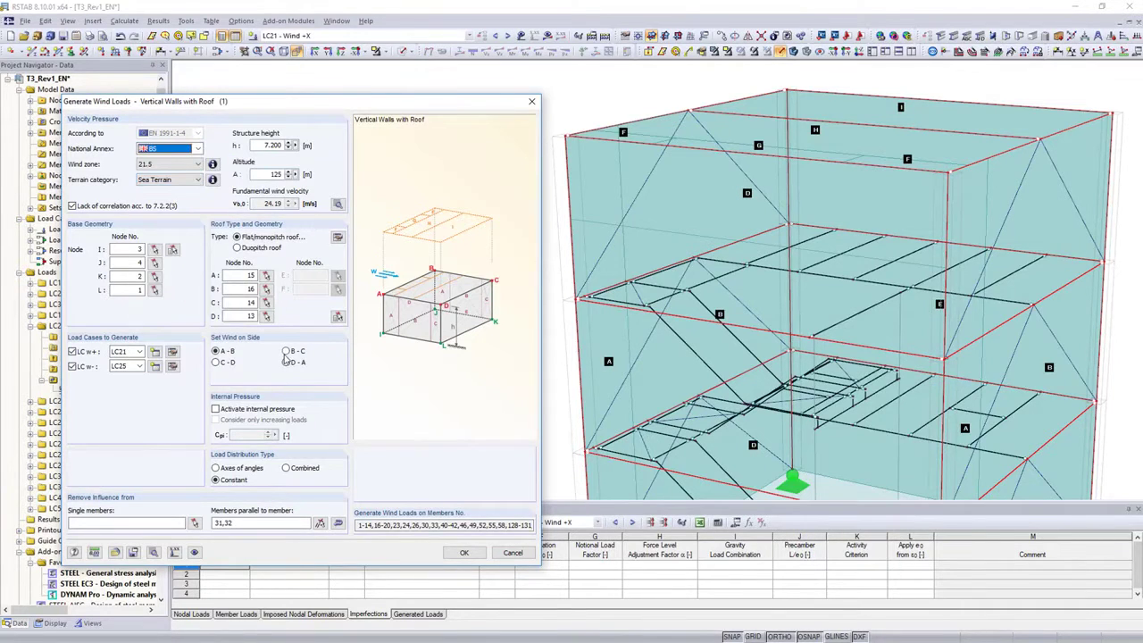
click(285, 363)
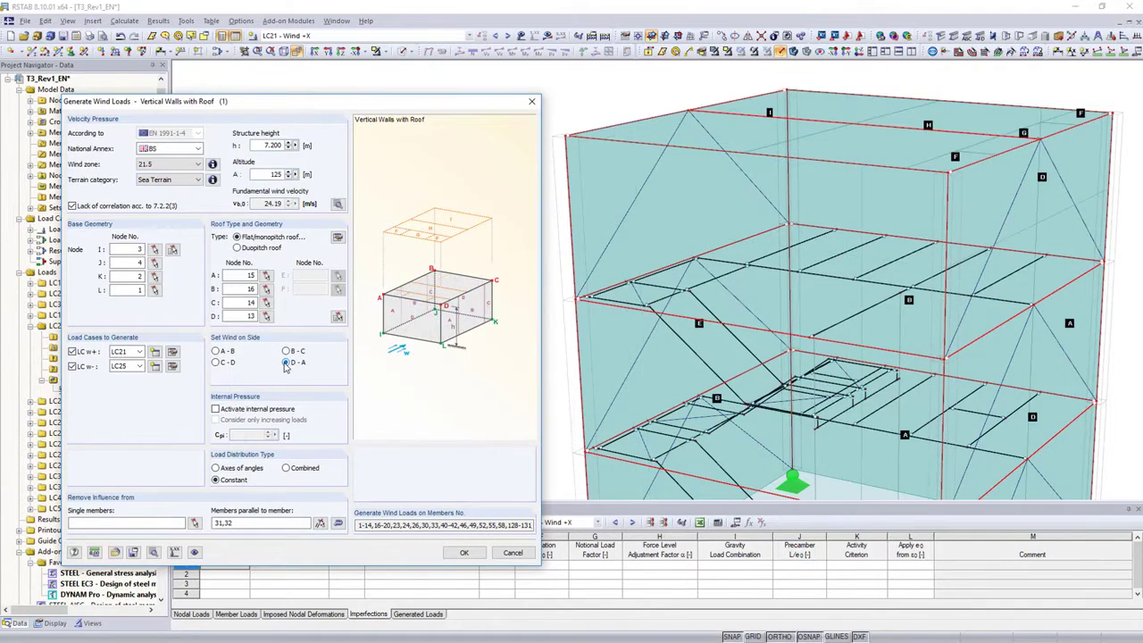
click(462, 554)
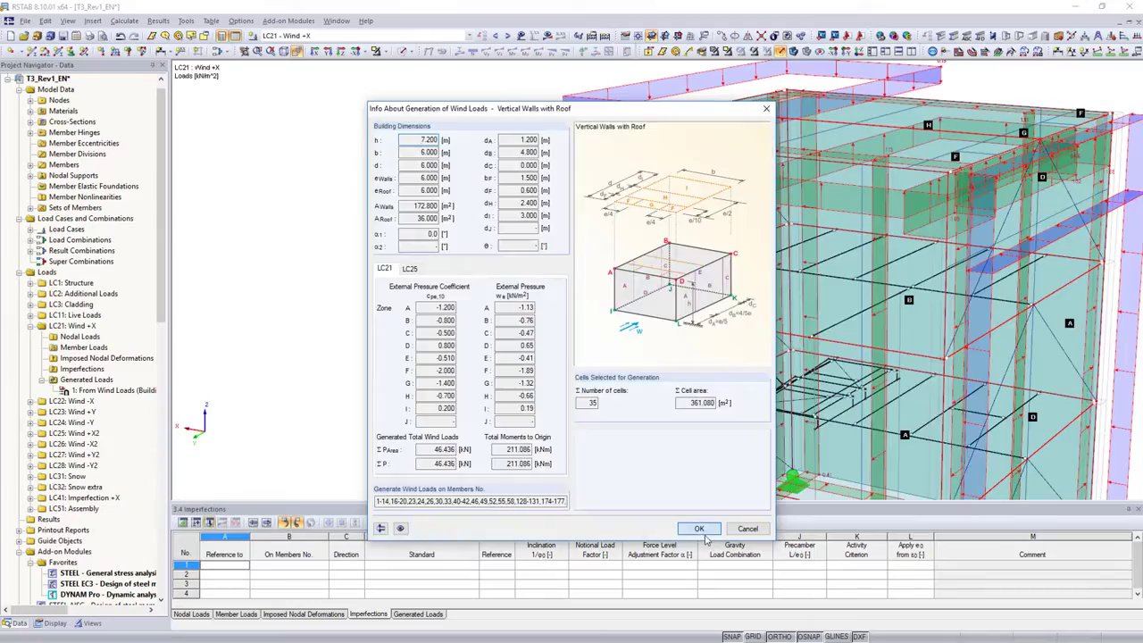
click(705, 534)
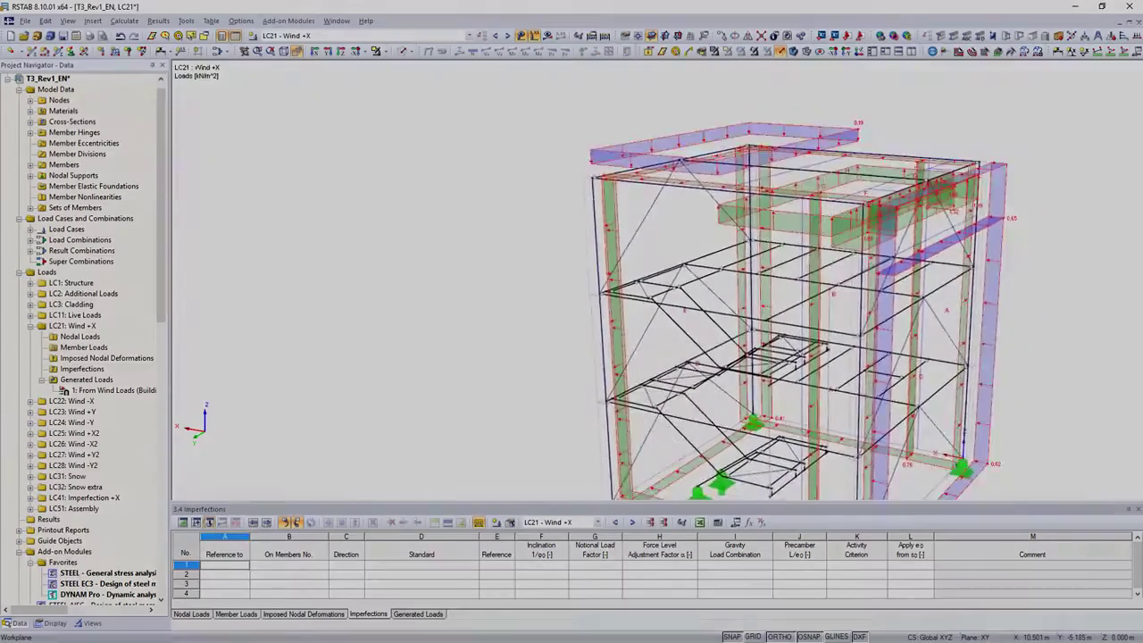
click(527, 189)
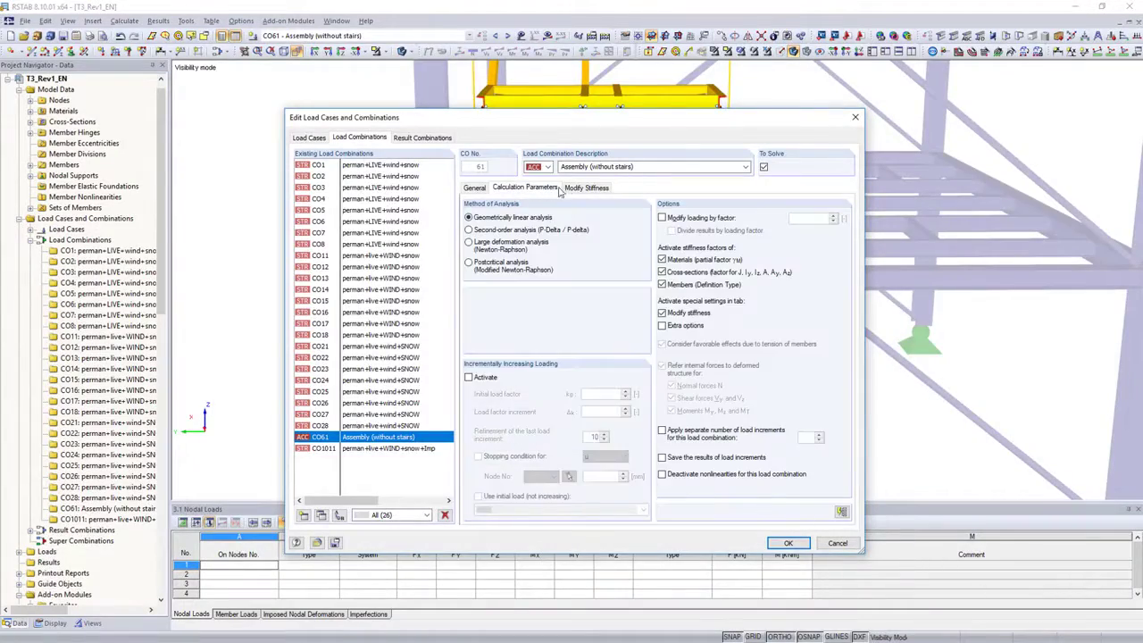
click(579, 189)
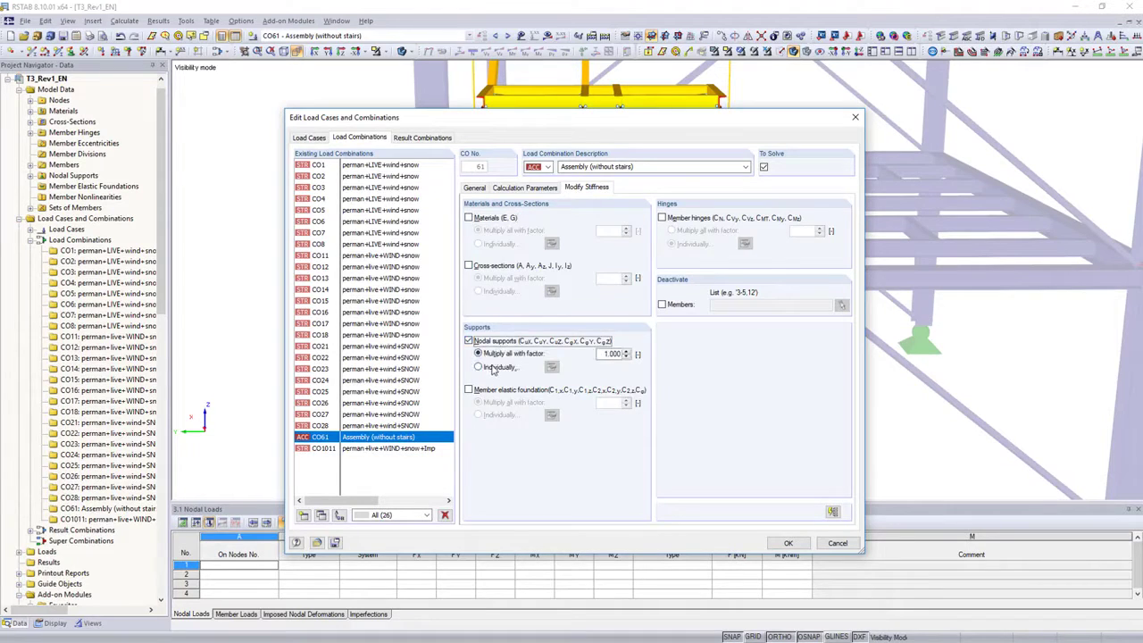
Deactivate the graphically selected stair members in CO61 and confirm its stiffness modifications.
click(662, 304)
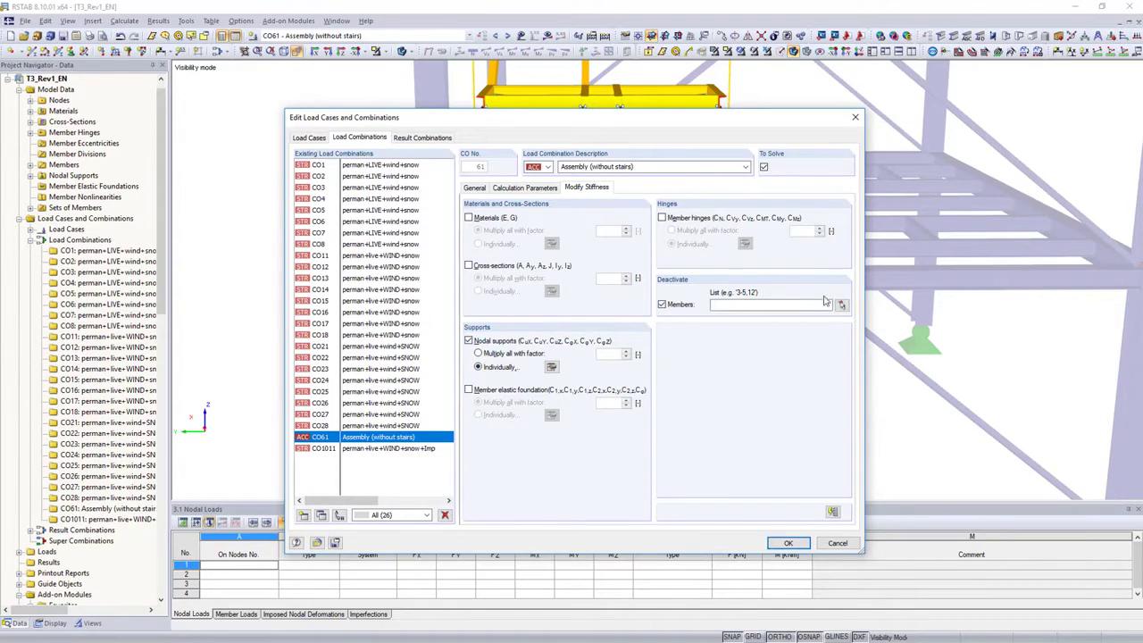
click(843, 306)
drag(609, 265, 434, 148)
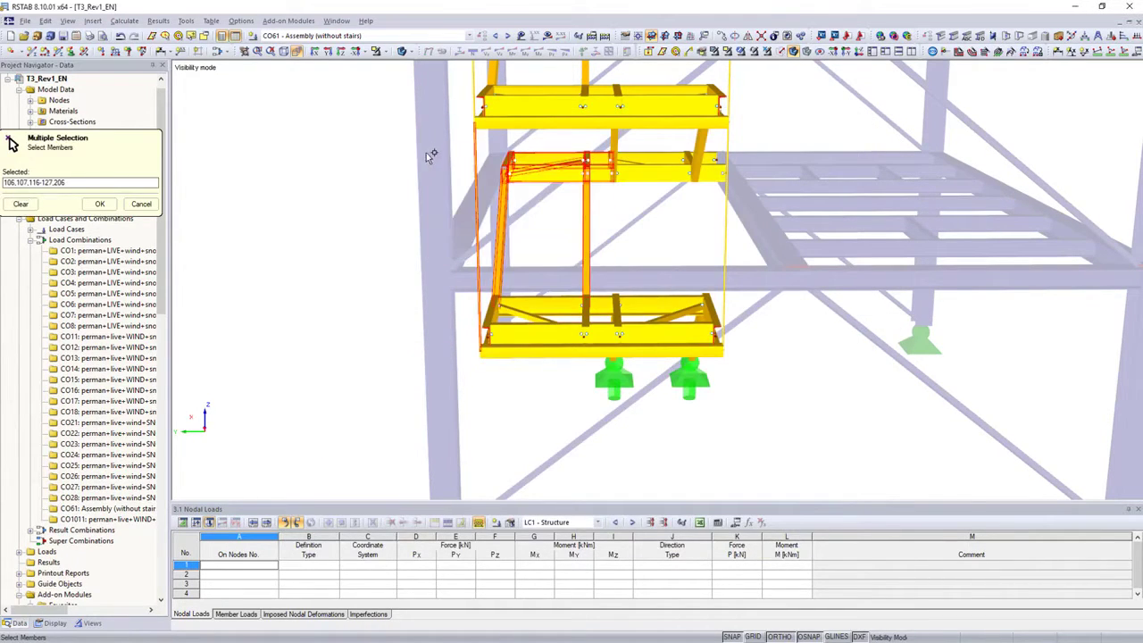
drag(374, 216, 620, 380)
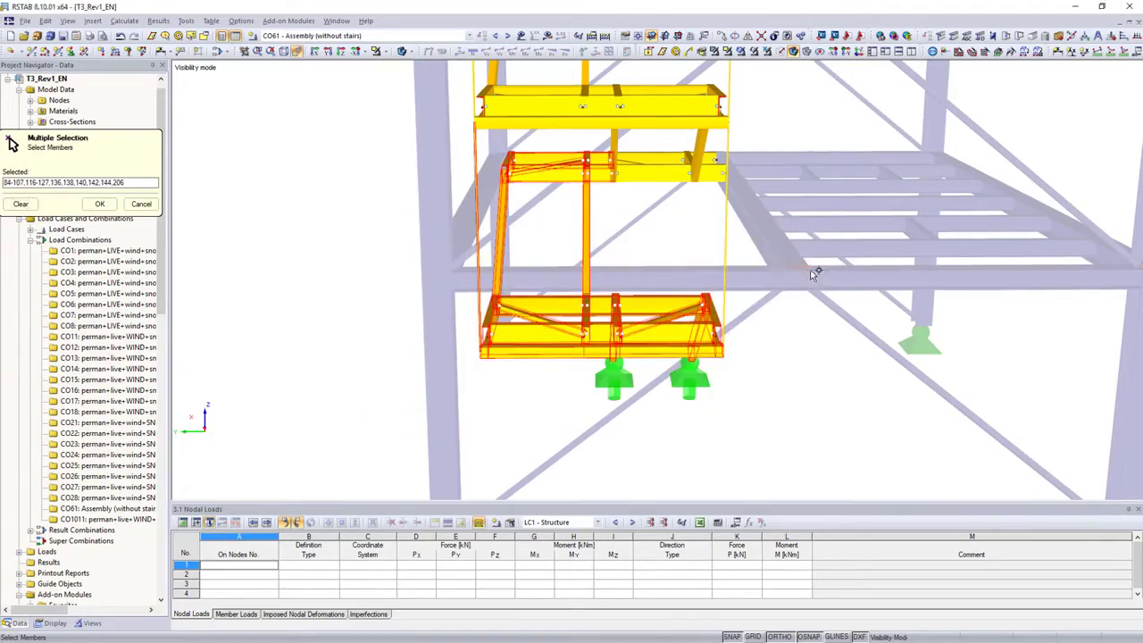
click(98, 204)
click(788, 543)
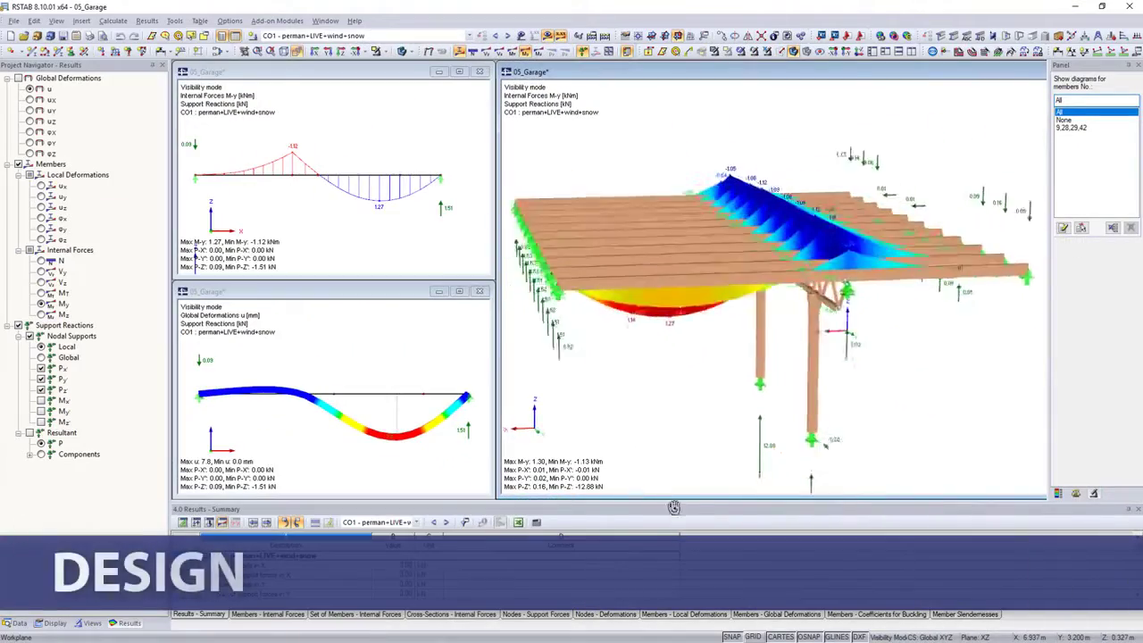
Limit diagrams to members 9, 28, 29, 42 and add Vz shear and u deformation diagrams.
click(1086, 128)
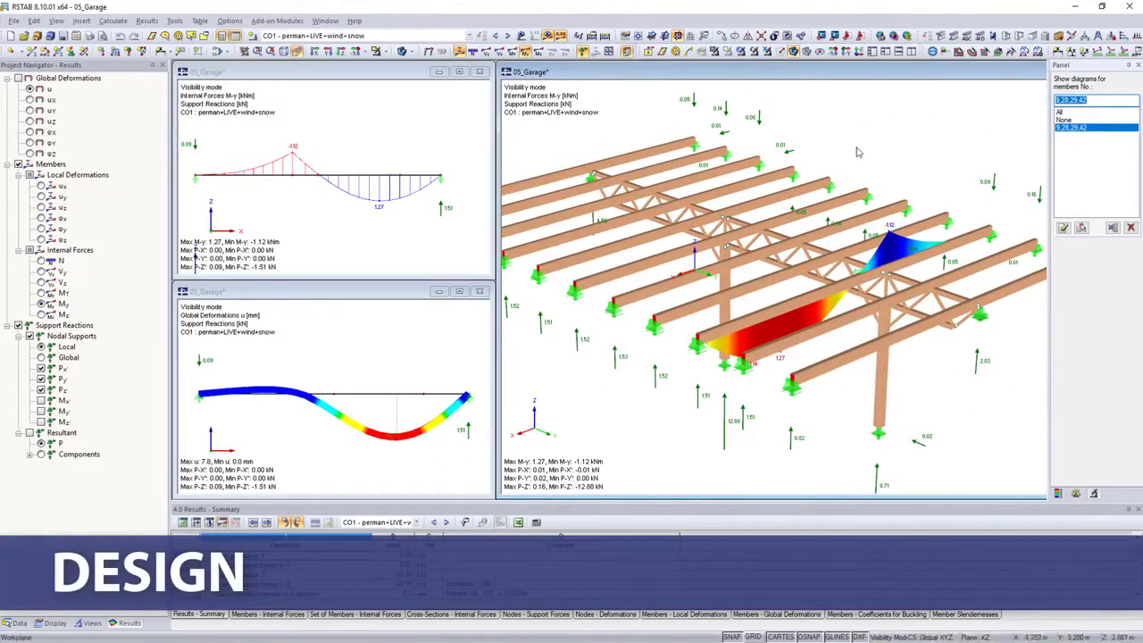
drag(426, 205, 219, 138)
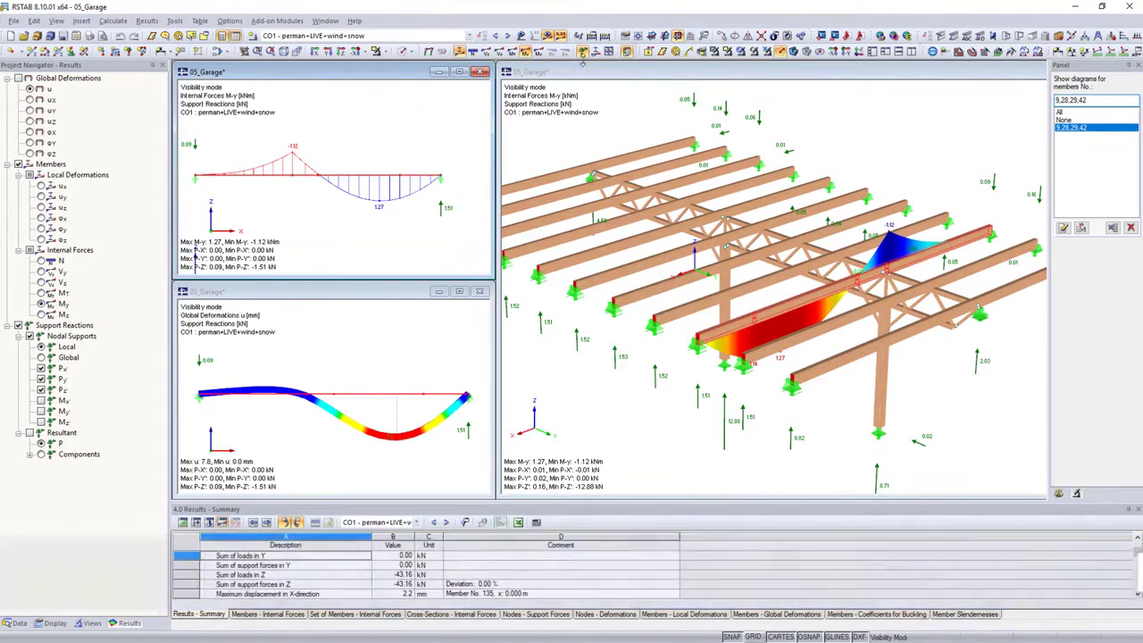
click(597, 52)
click(31, 242)
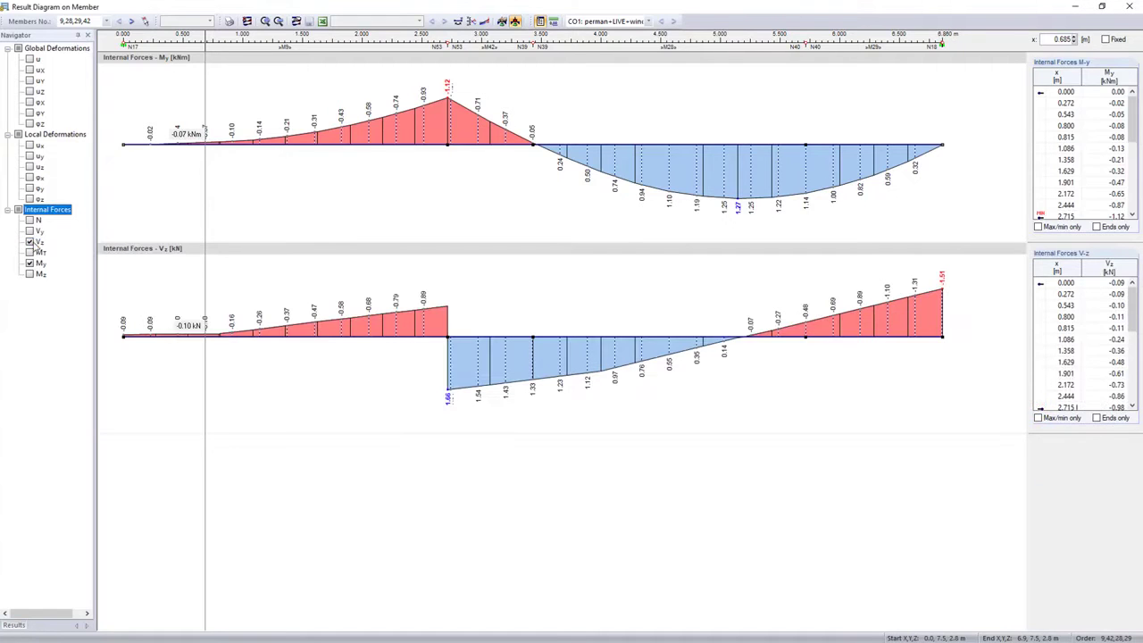
click(30, 59)
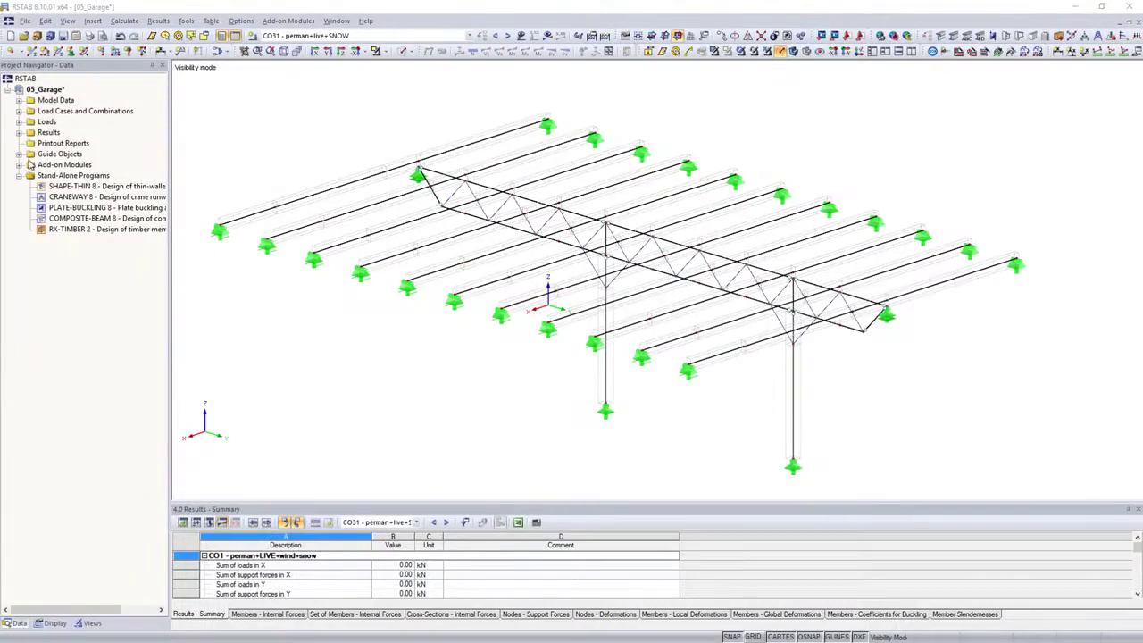
Run the garage's TIMBER AWC design with ASD, checking effective lengths, to get design by load case.
double_click(30, 165)
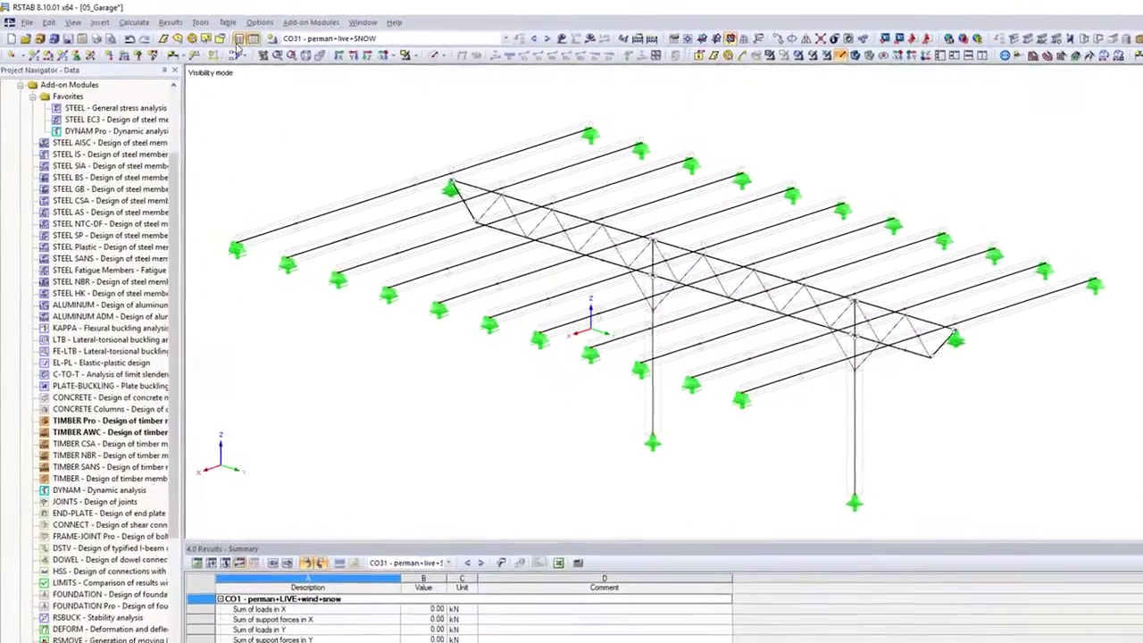
click(326, 22)
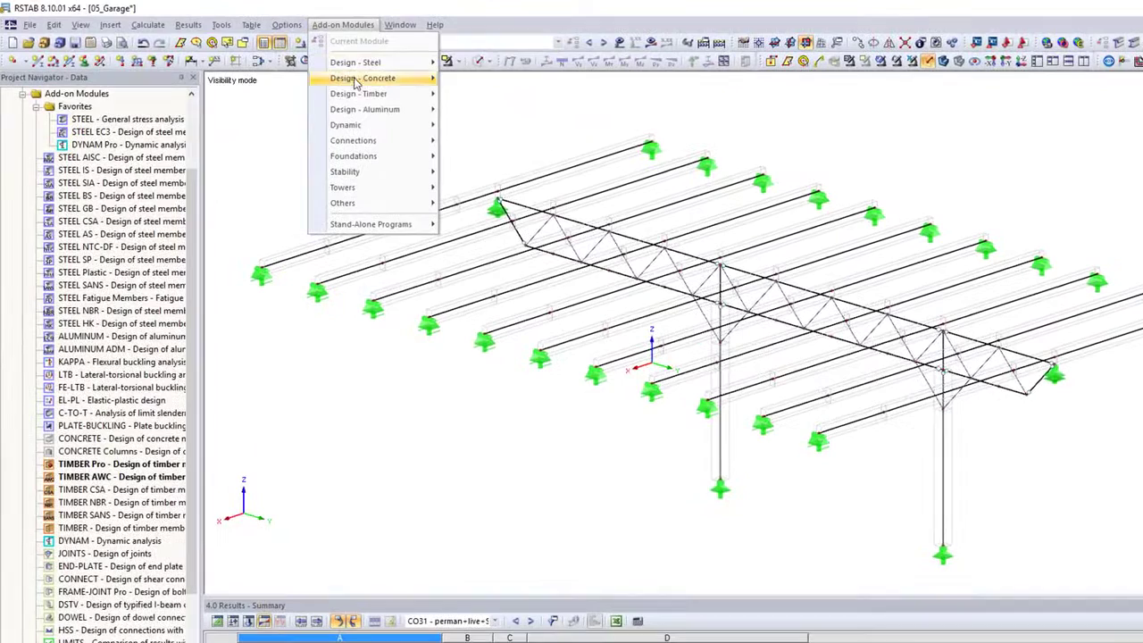
mouse_move(359, 94)
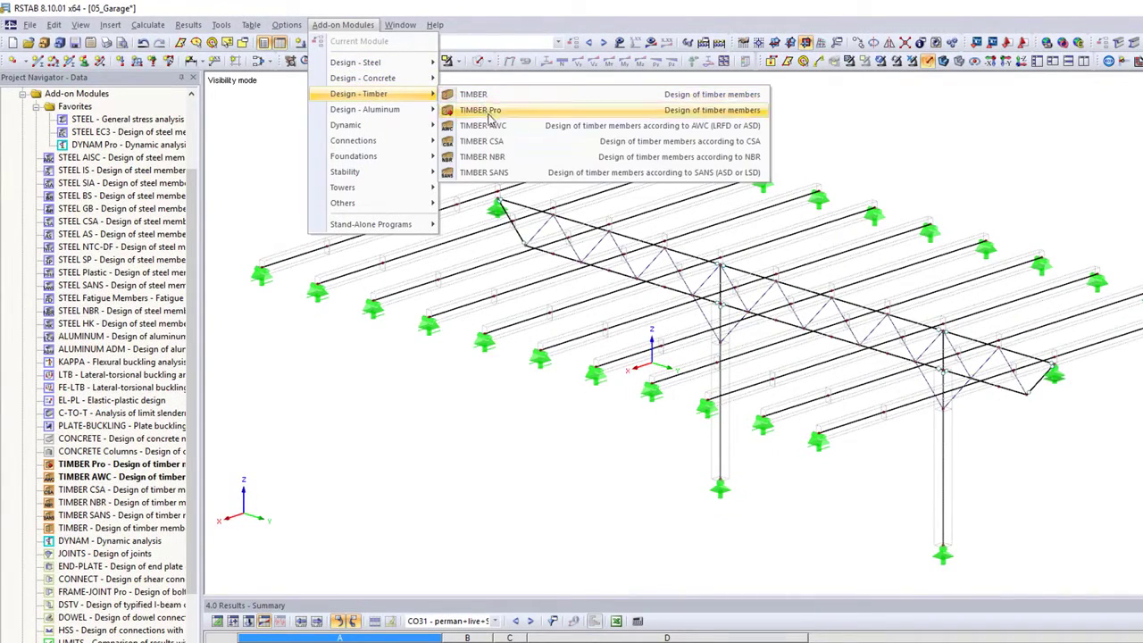
click(495, 130)
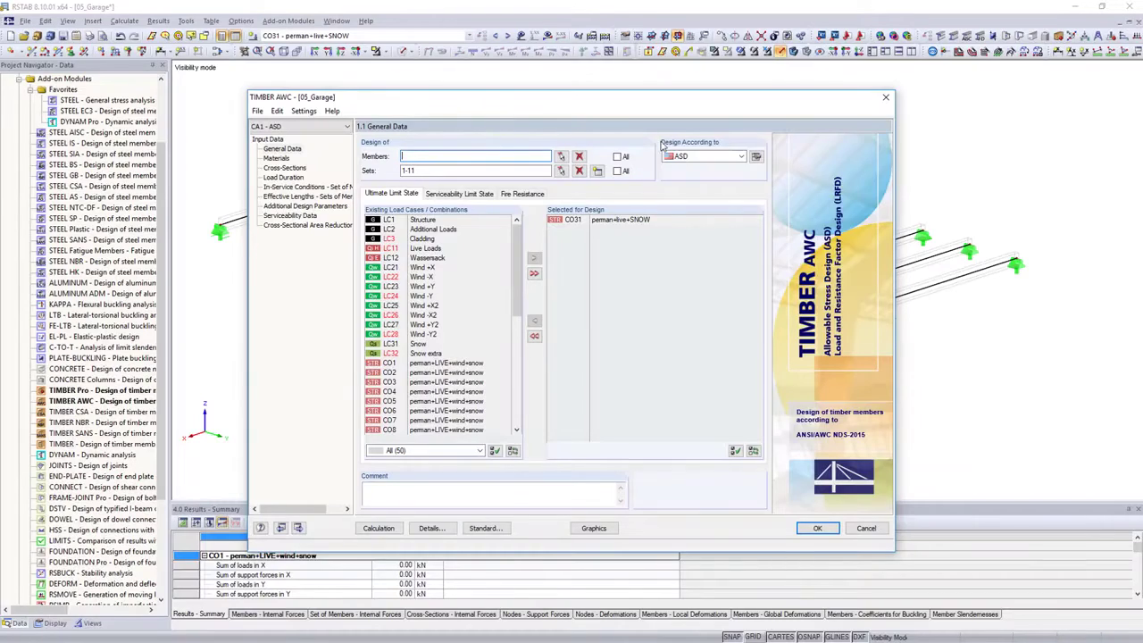
click(687, 160)
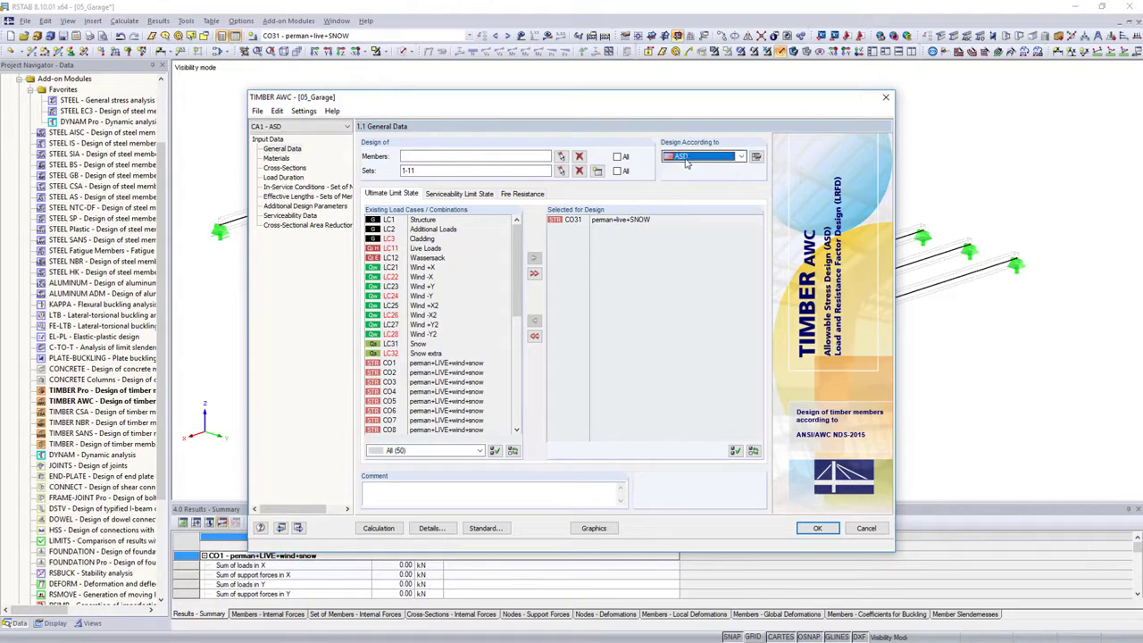
click(349, 195)
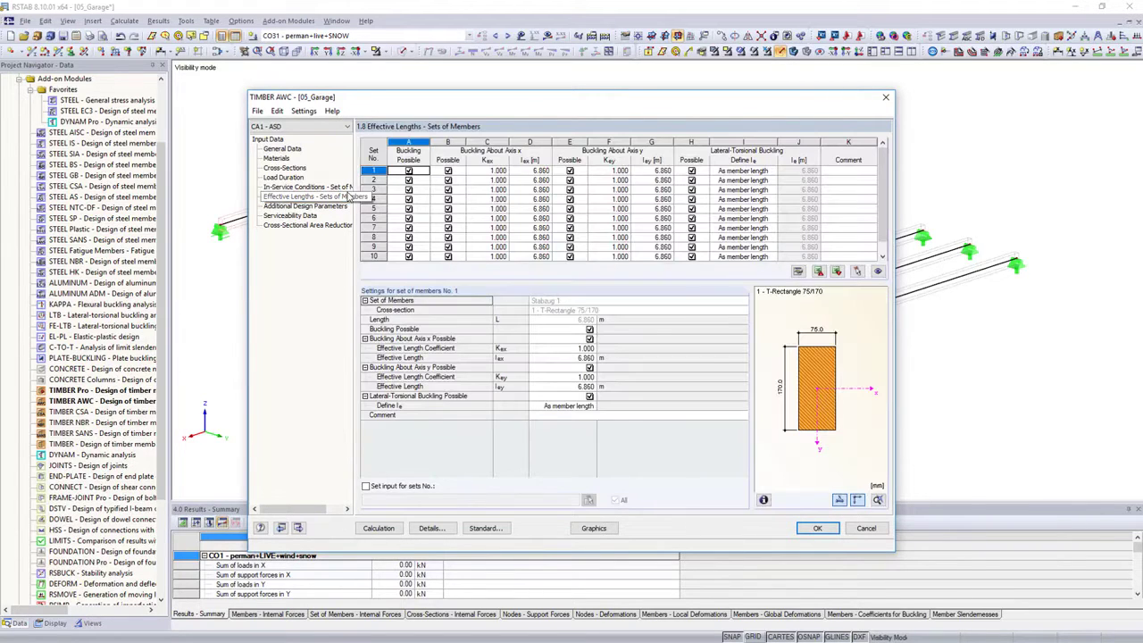
click(378, 528)
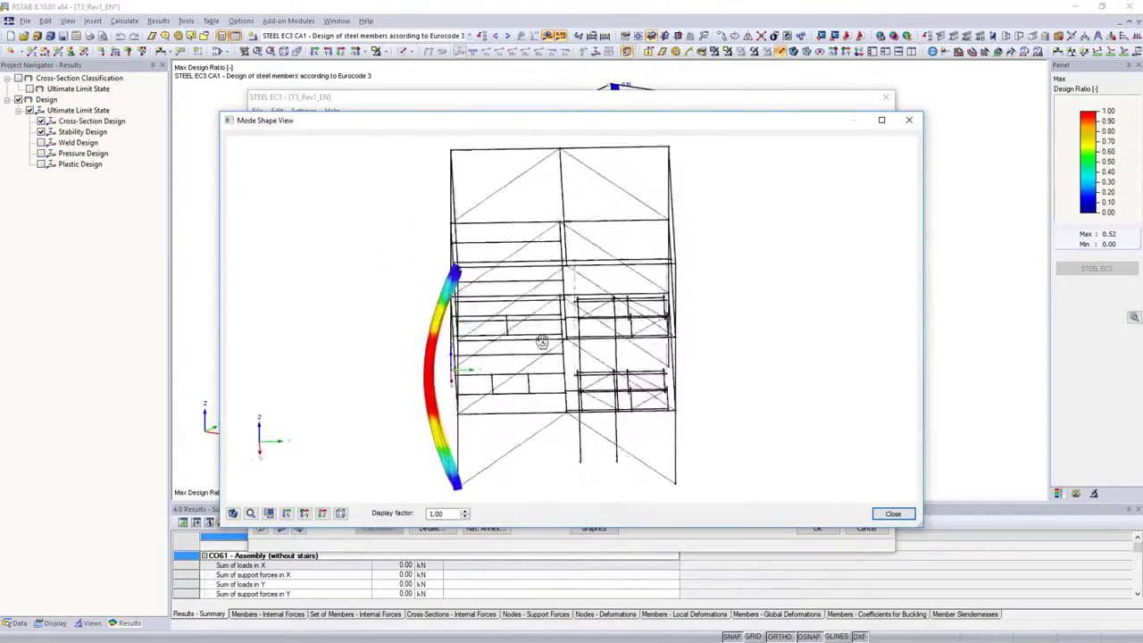
Review the STEEL EC3 cross-section design details, close the steel module, and bring up the dynamic add-ons.
click(900, 513)
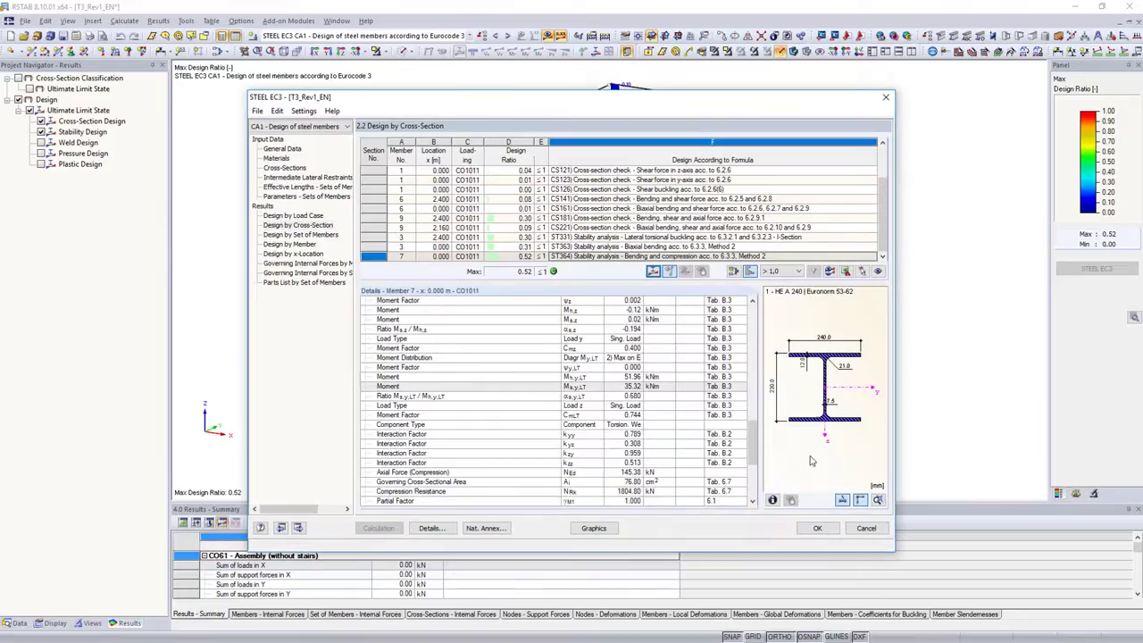
drag(751, 441, 763, 482)
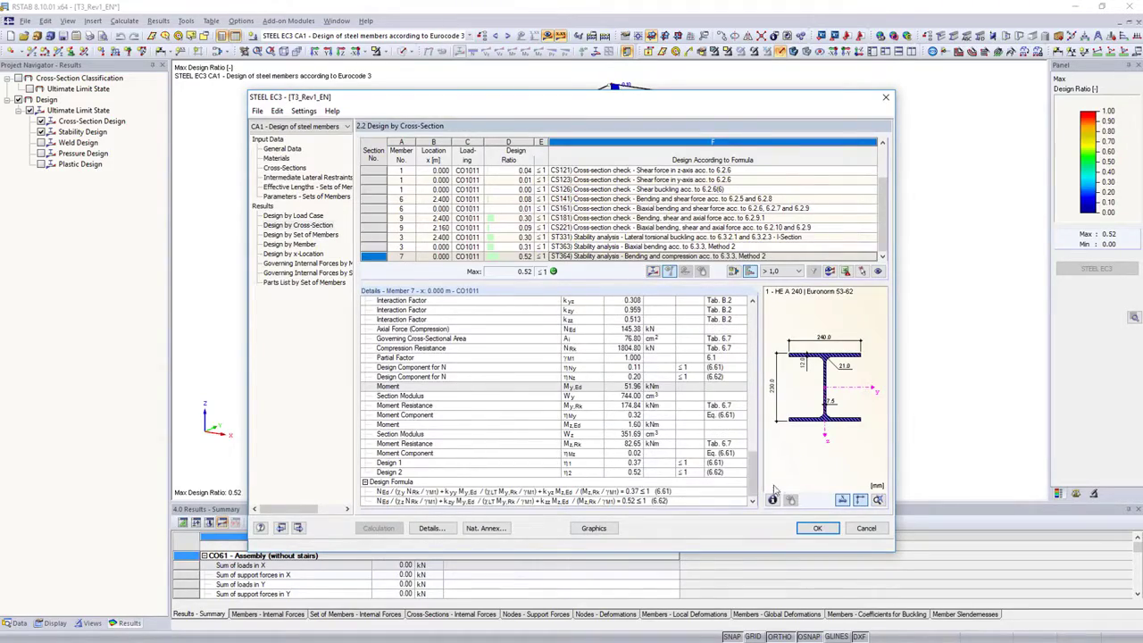
click(817, 529)
click(49, 132)
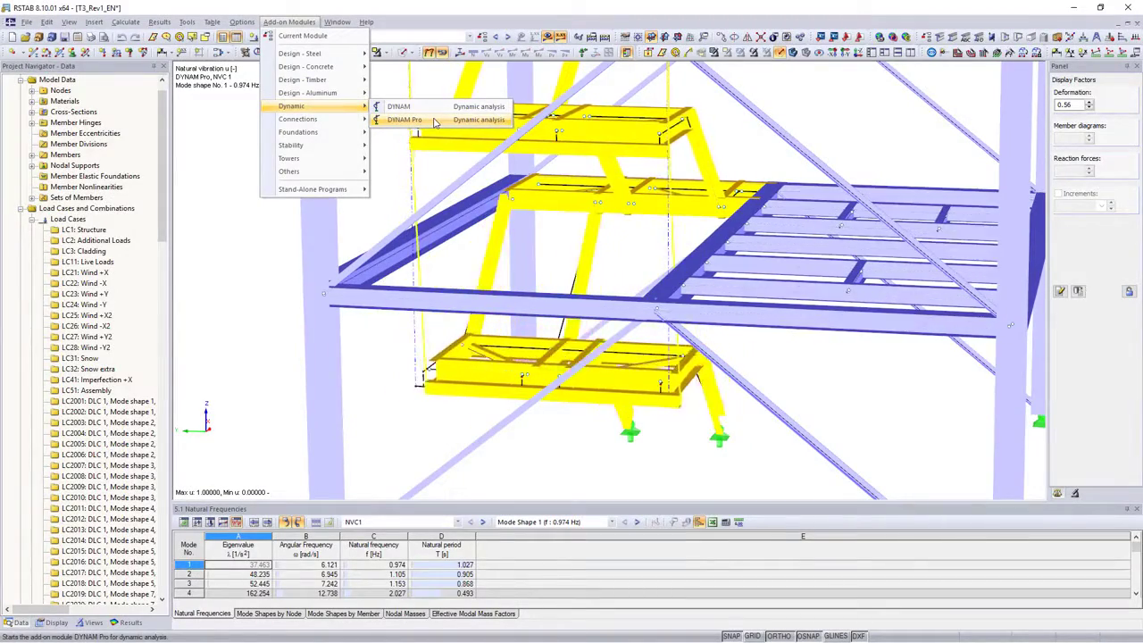
Open DYNAM Pro and review the EN 1998-1 response spectrum and Torsion load case mode shapes.
click(435, 122)
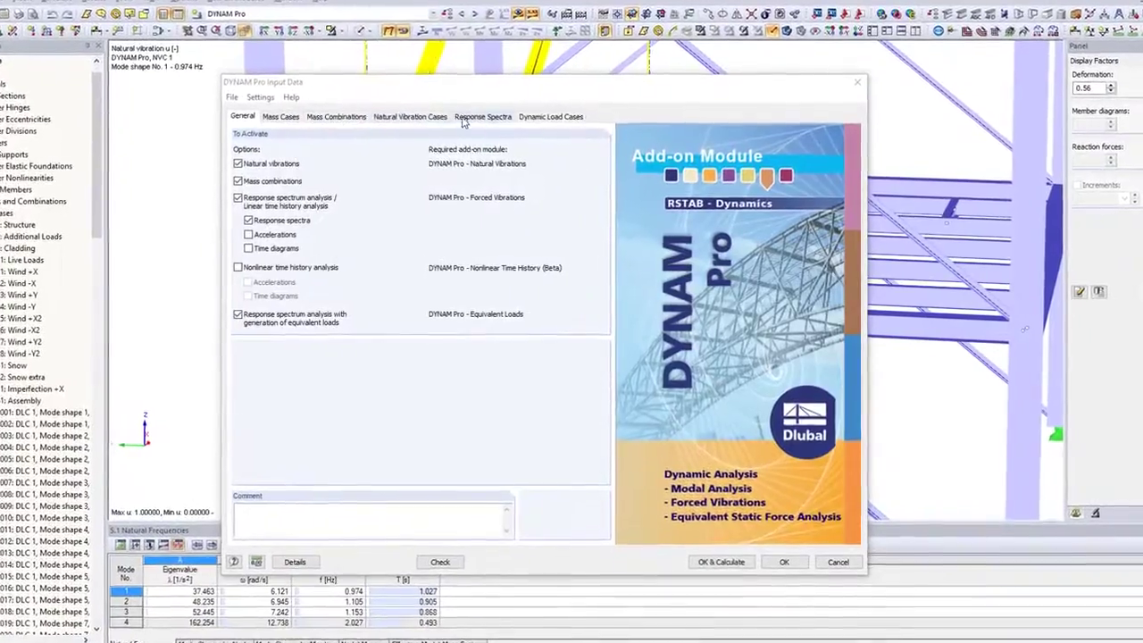
click(447, 109)
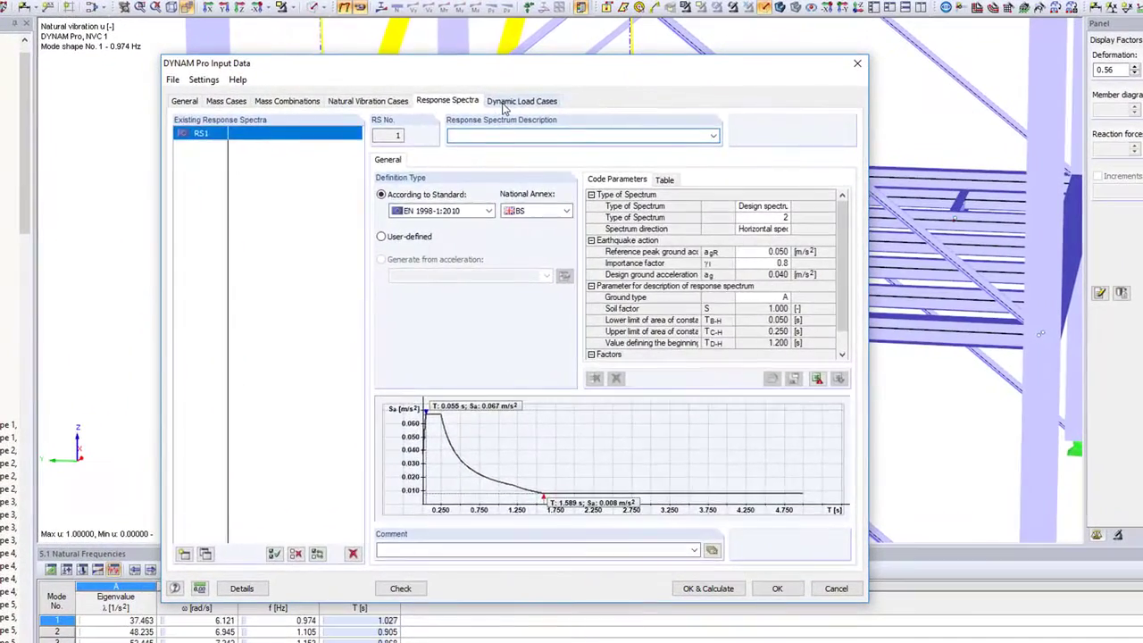
click(535, 109)
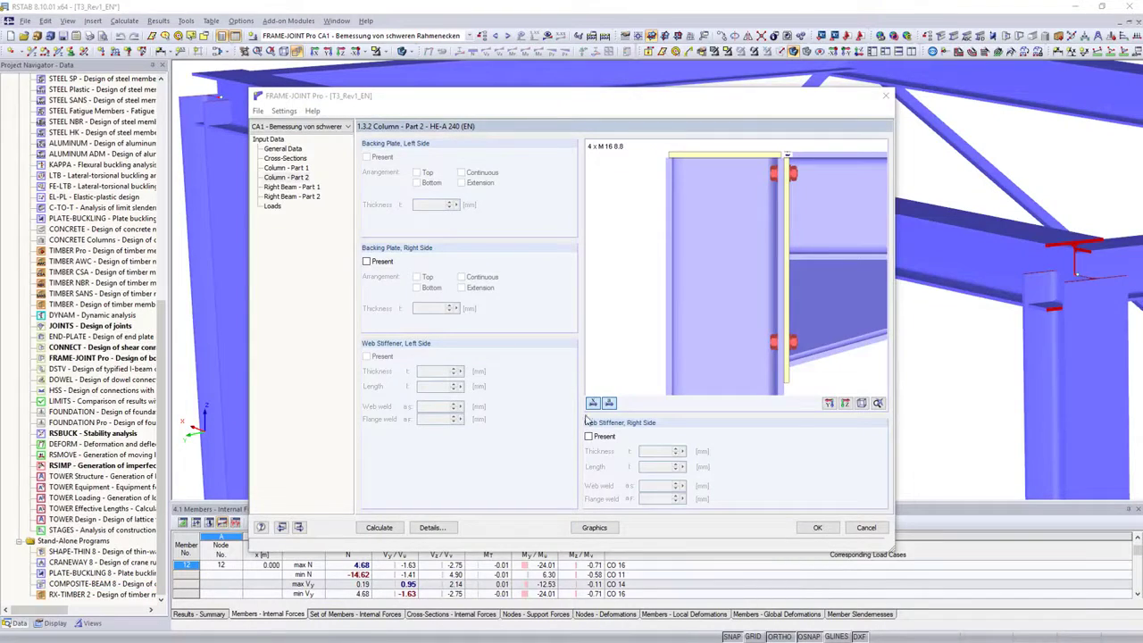
Add a right-side web stiffener to the FRAME-JOINT Pro joint, calculate it, and inspect results on the model.
click(589, 437)
click(292, 196)
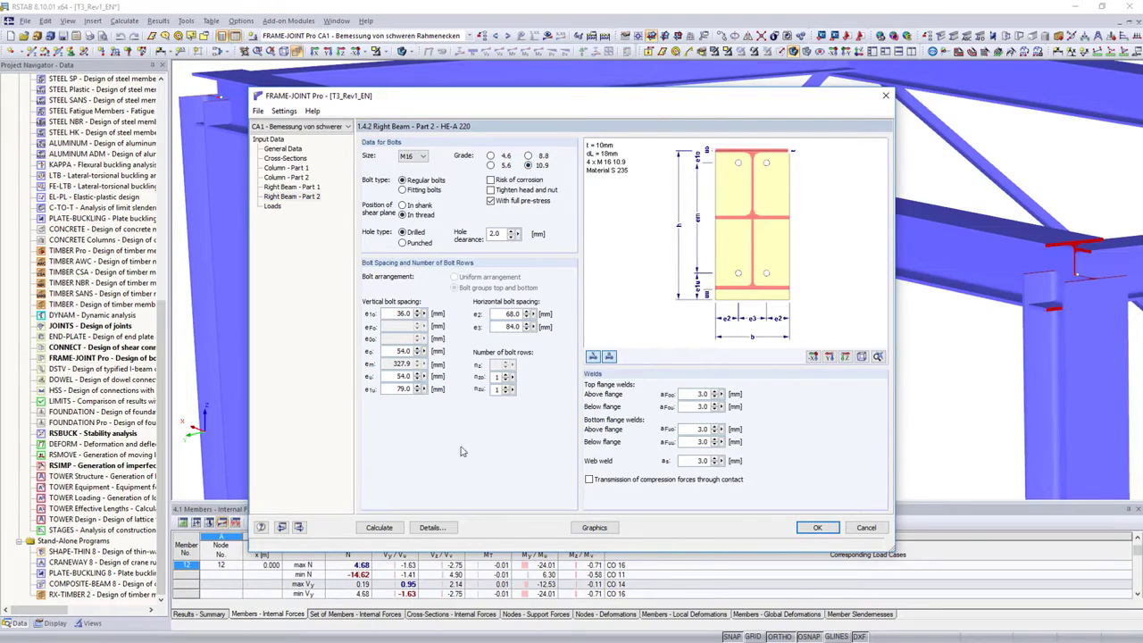
click(378, 527)
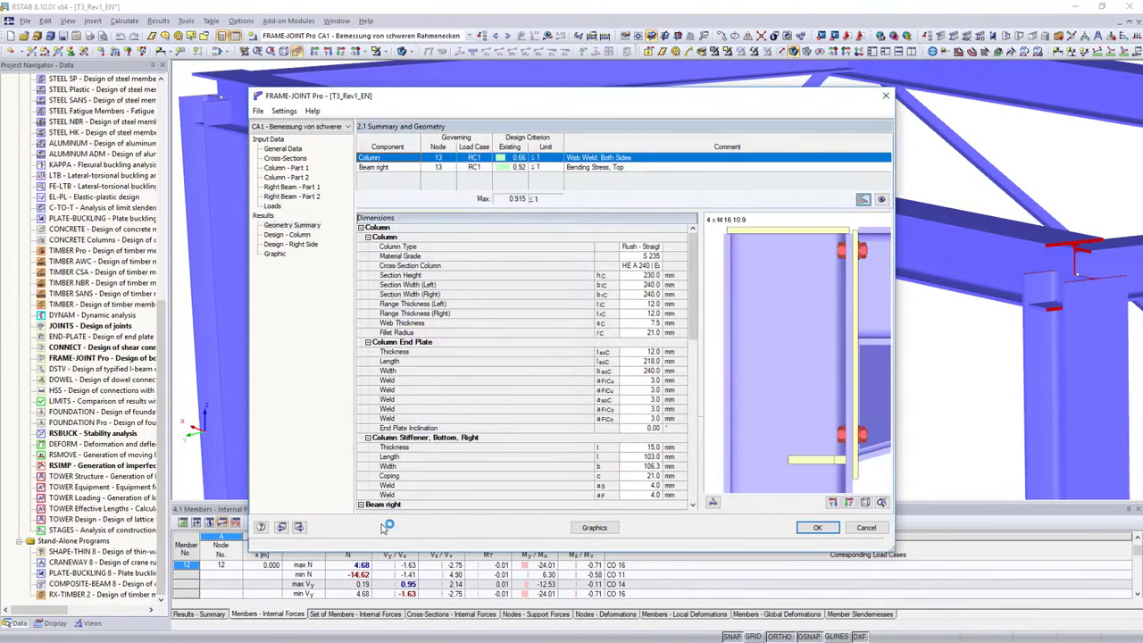
click(816, 527)
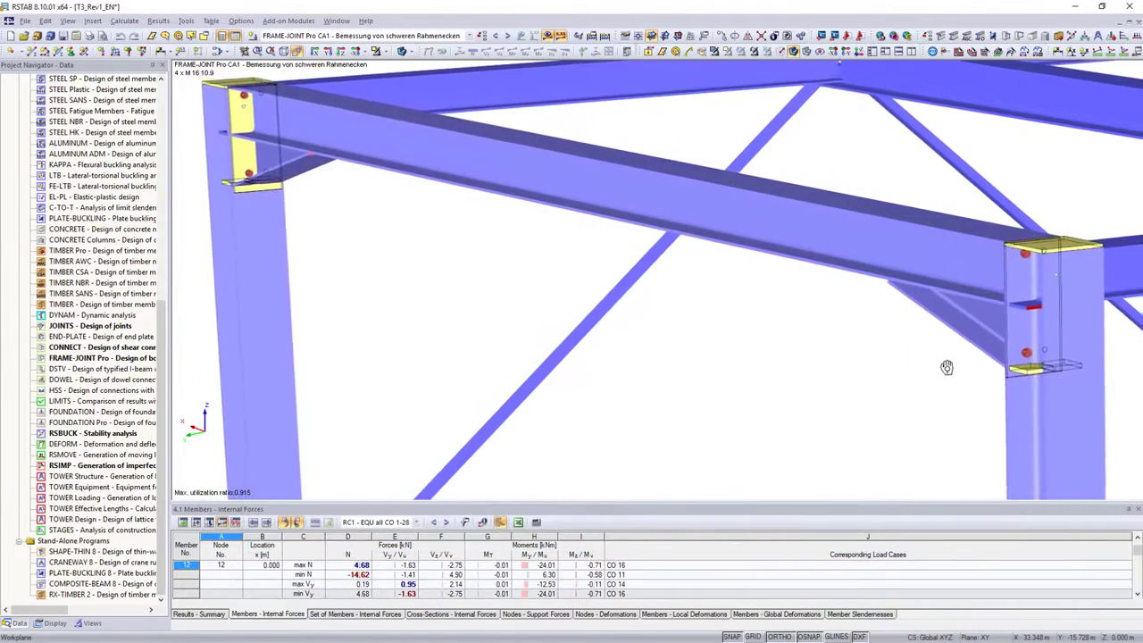
middle_drag(958, 346, 1000, 273)
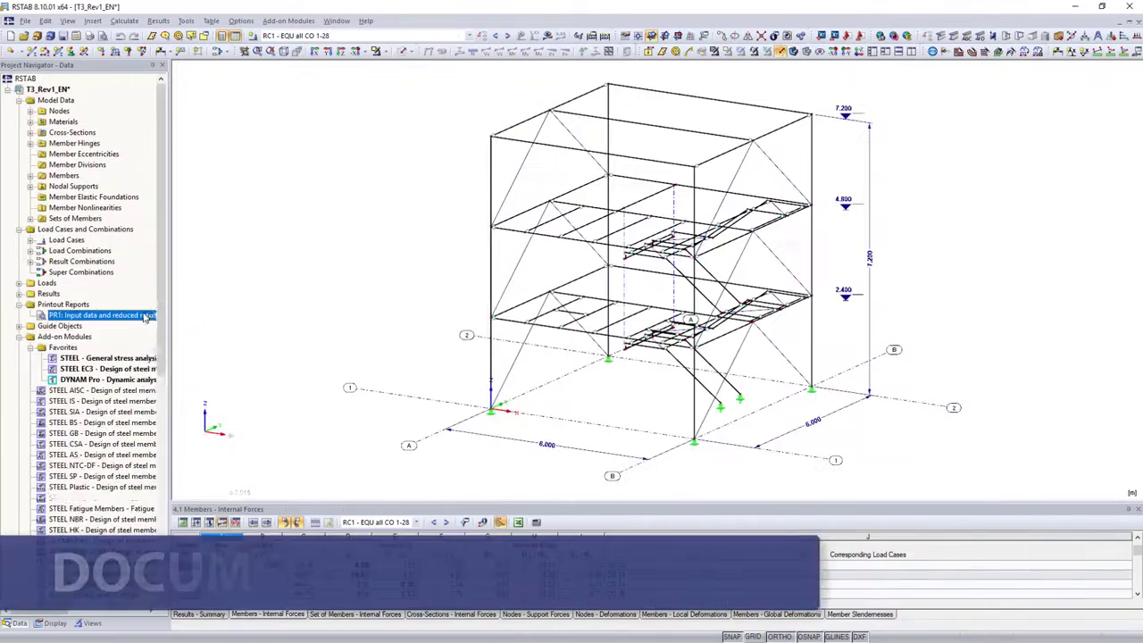
Review the model data and load case tables selected for printout report PR1.
right_click(157, 316)
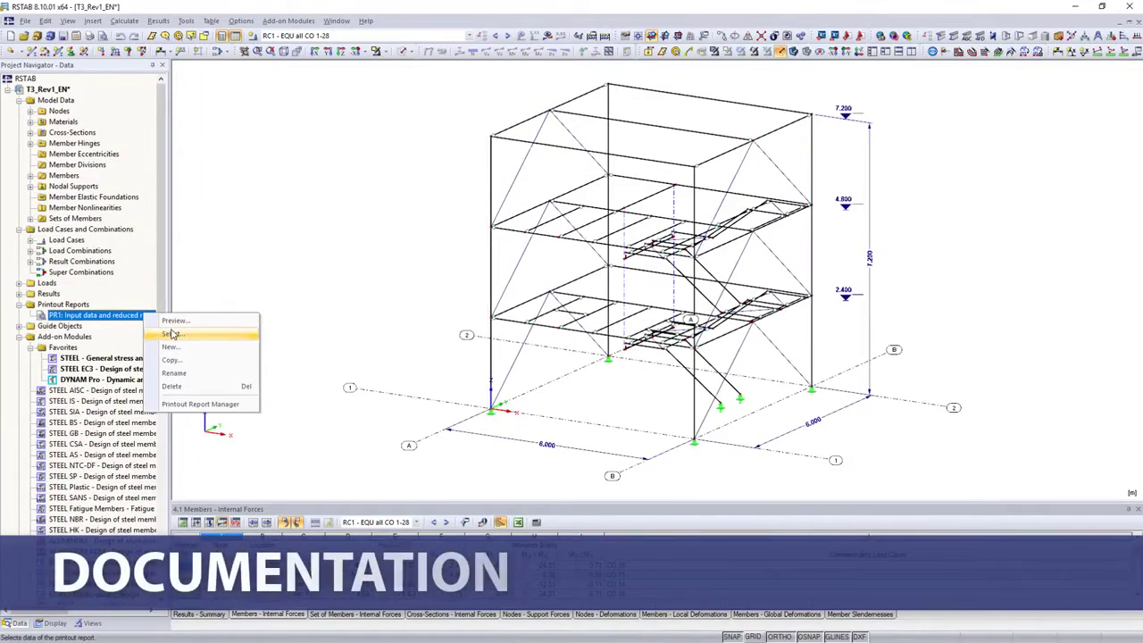
click(172, 334)
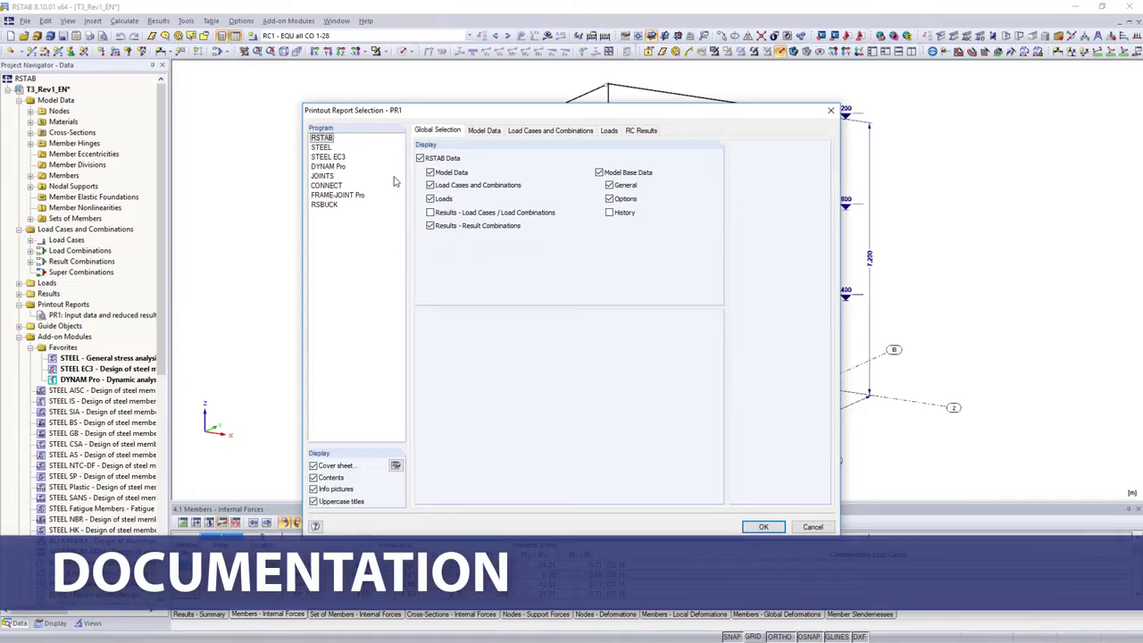
click(474, 132)
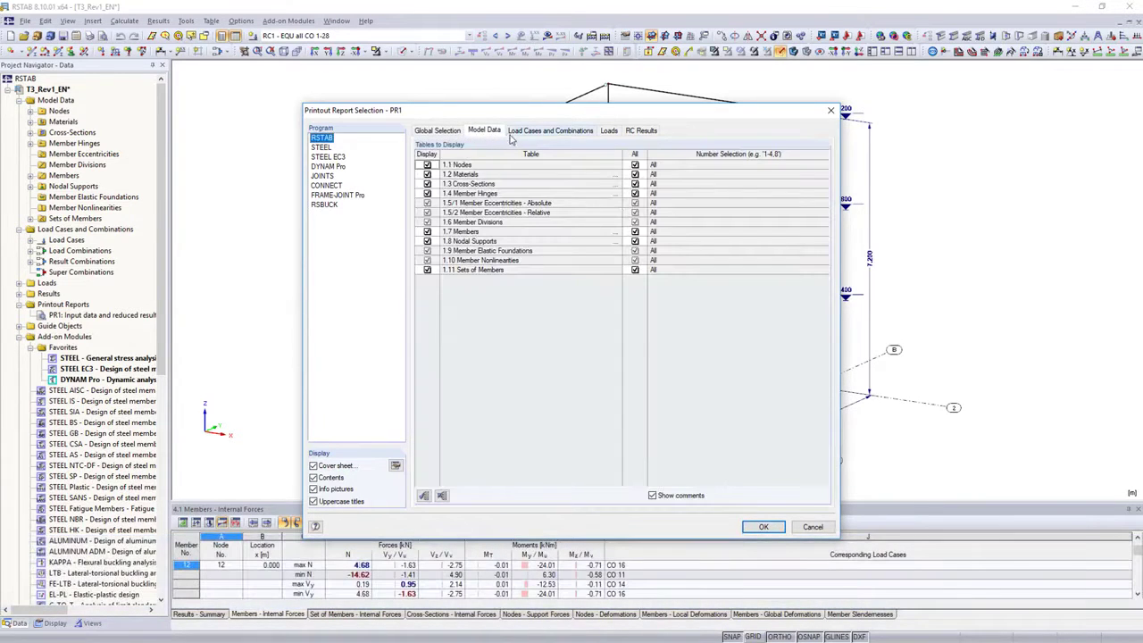
click(515, 134)
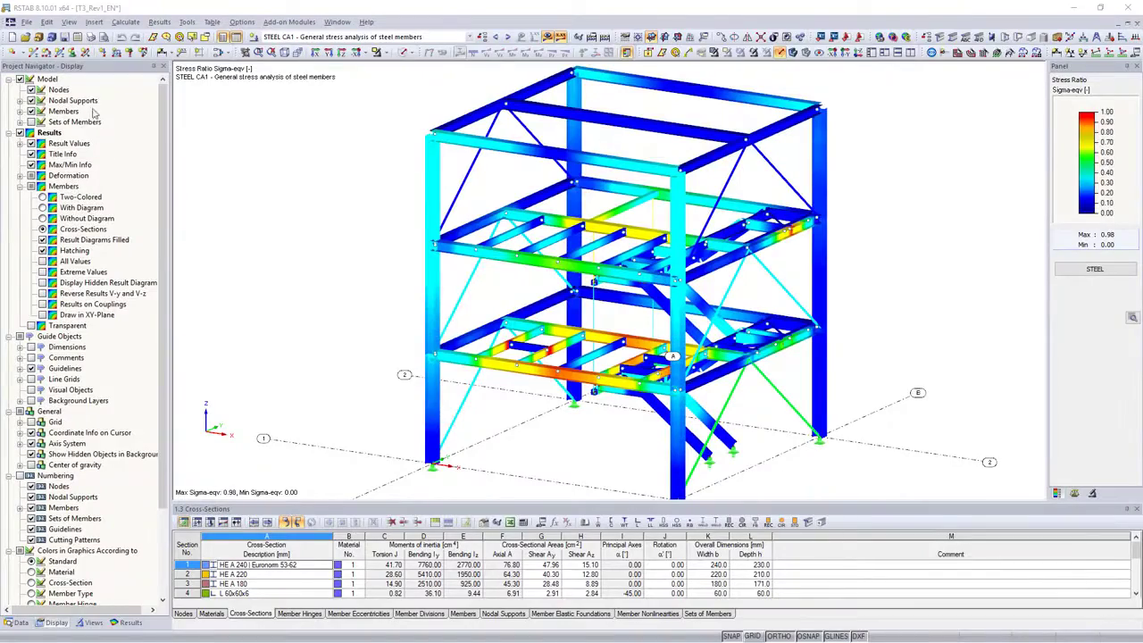
Send the steel stress-ratio graphic to PR1 and go to the STEEL CA1 model isometric page.
click(90, 37)
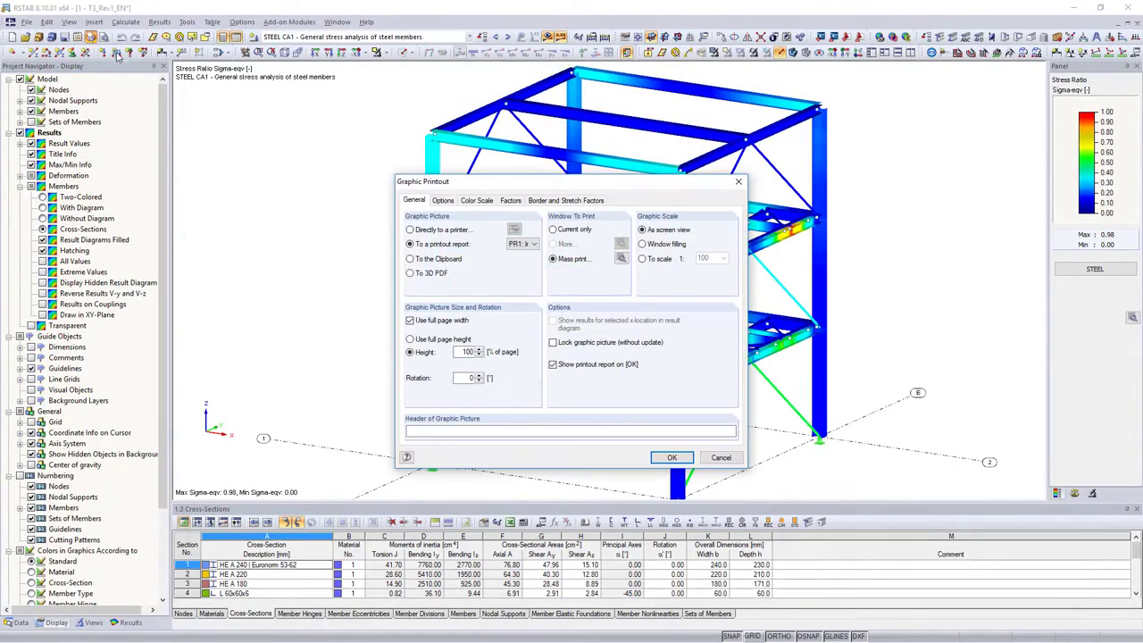
click(665, 458)
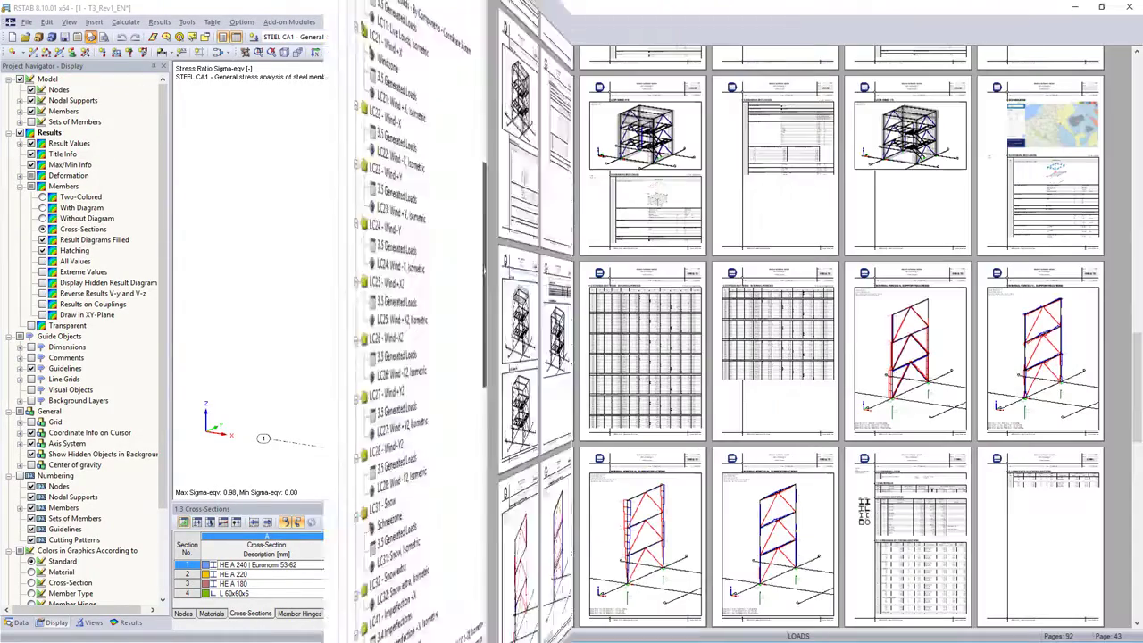
click(158, 451)
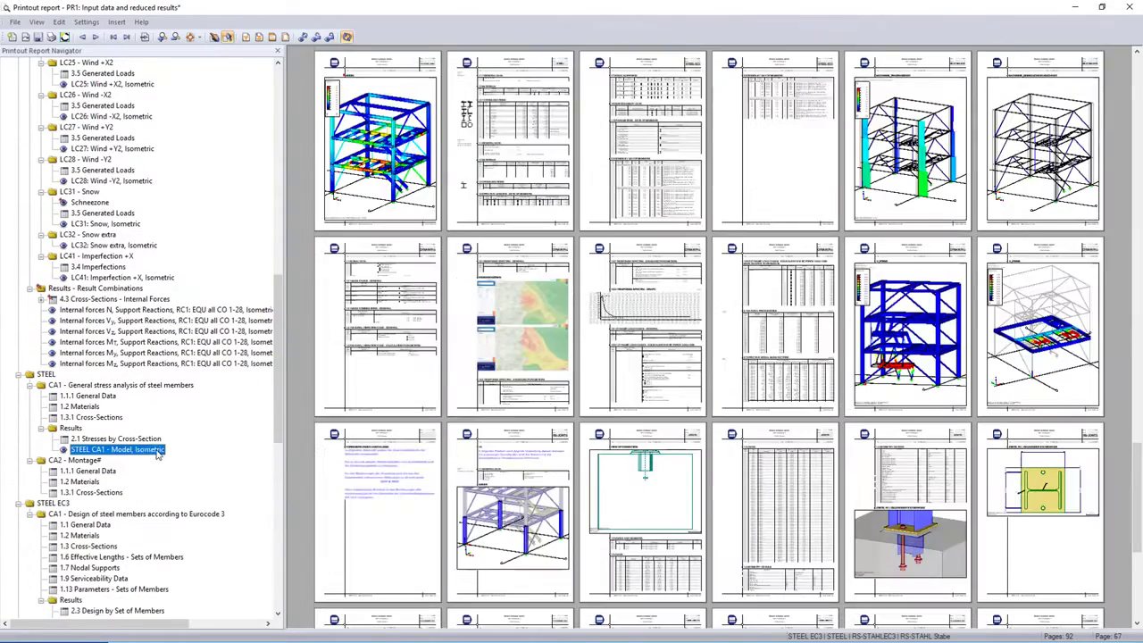
click(14, 21)
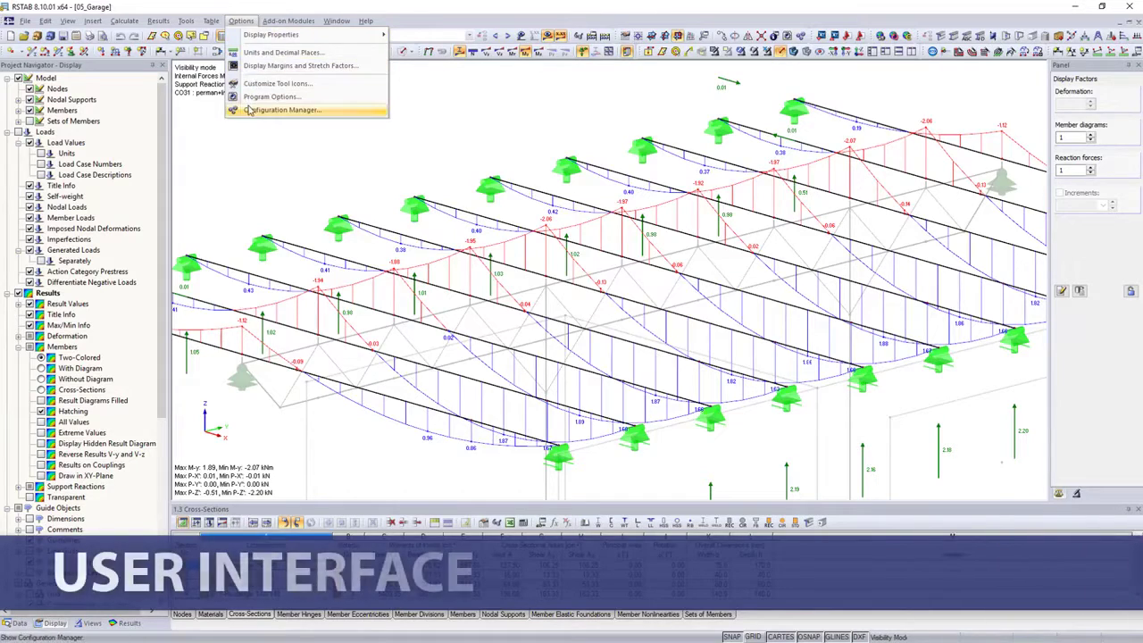
Make generated loads green with thicker lines and new arrow size limits in the EN - White configuration.
click(357, 110)
click(426, 234)
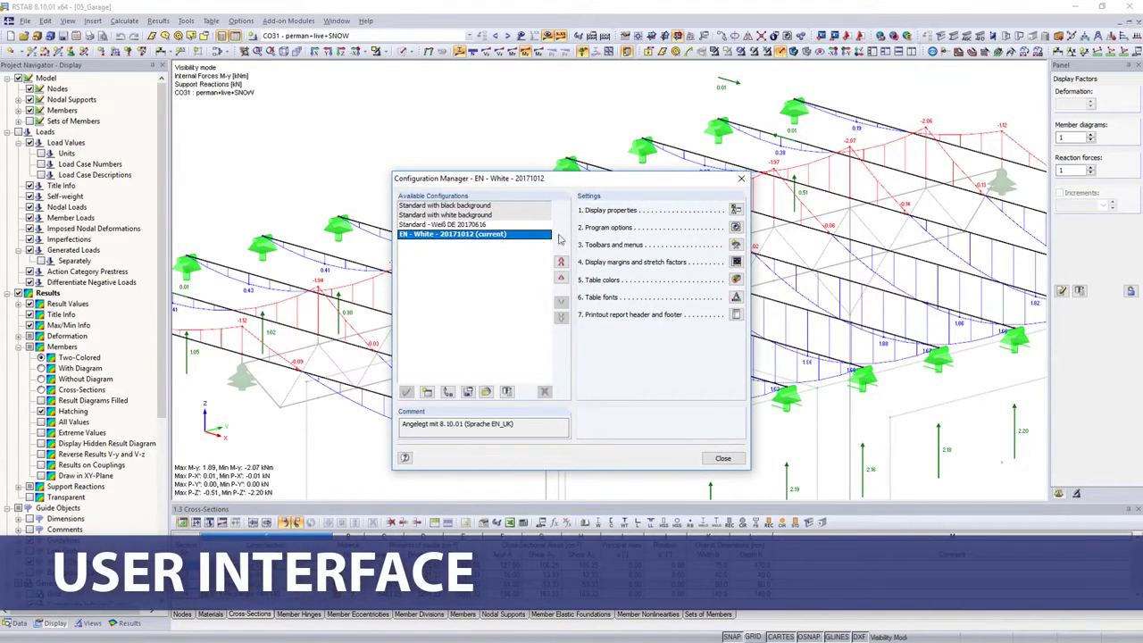
click(735, 211)
click(672, 186)
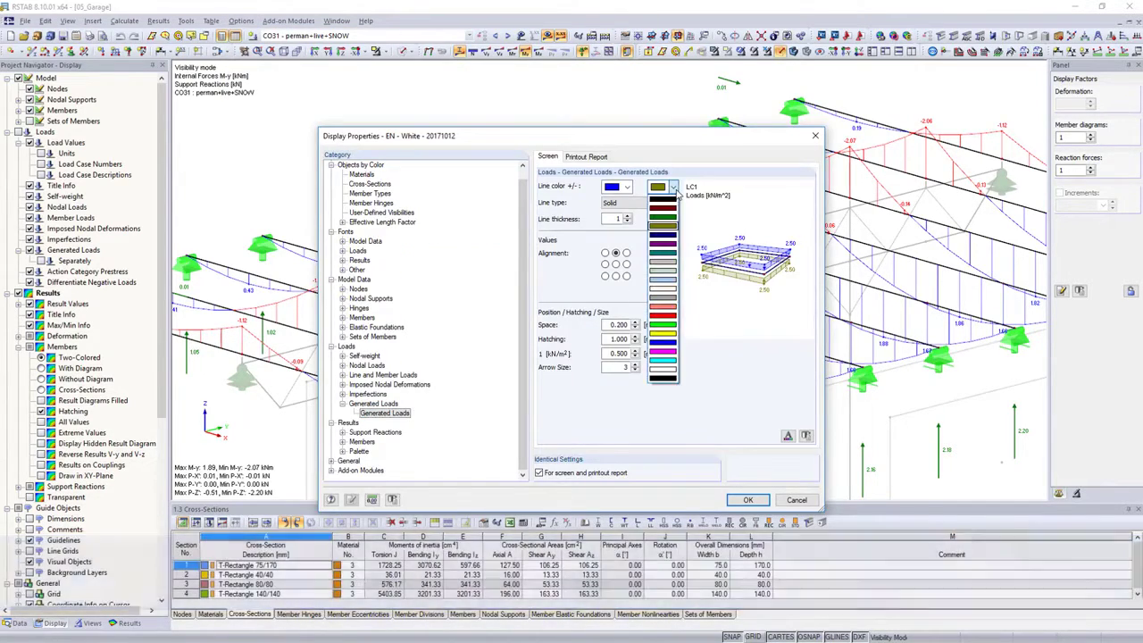
click(666, 223)
click(627, 216)
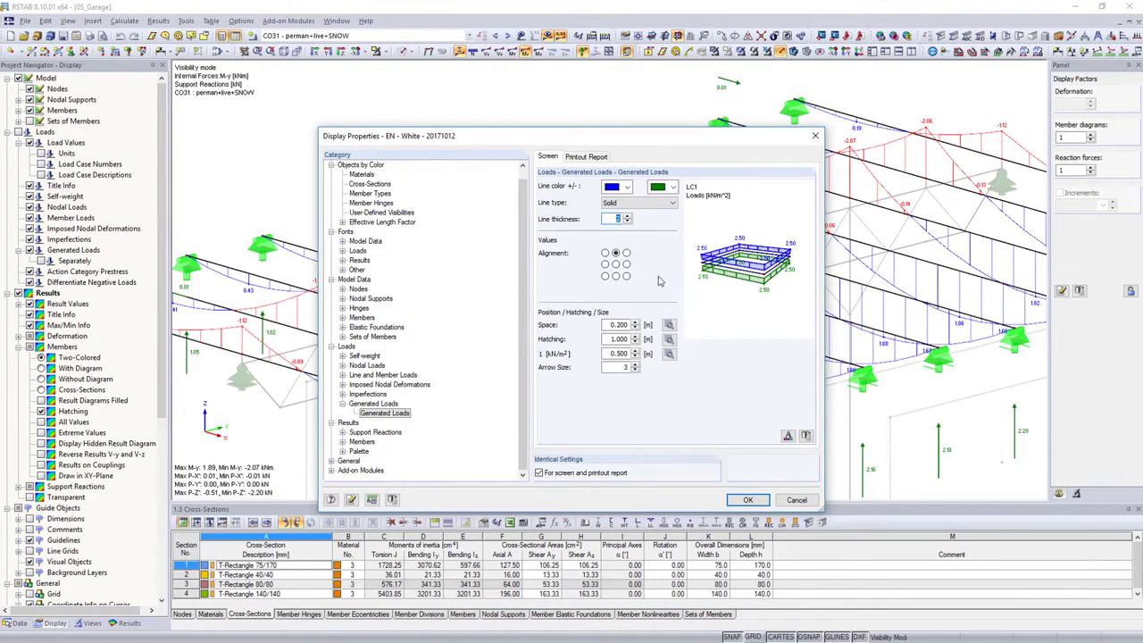
click(669, 353)
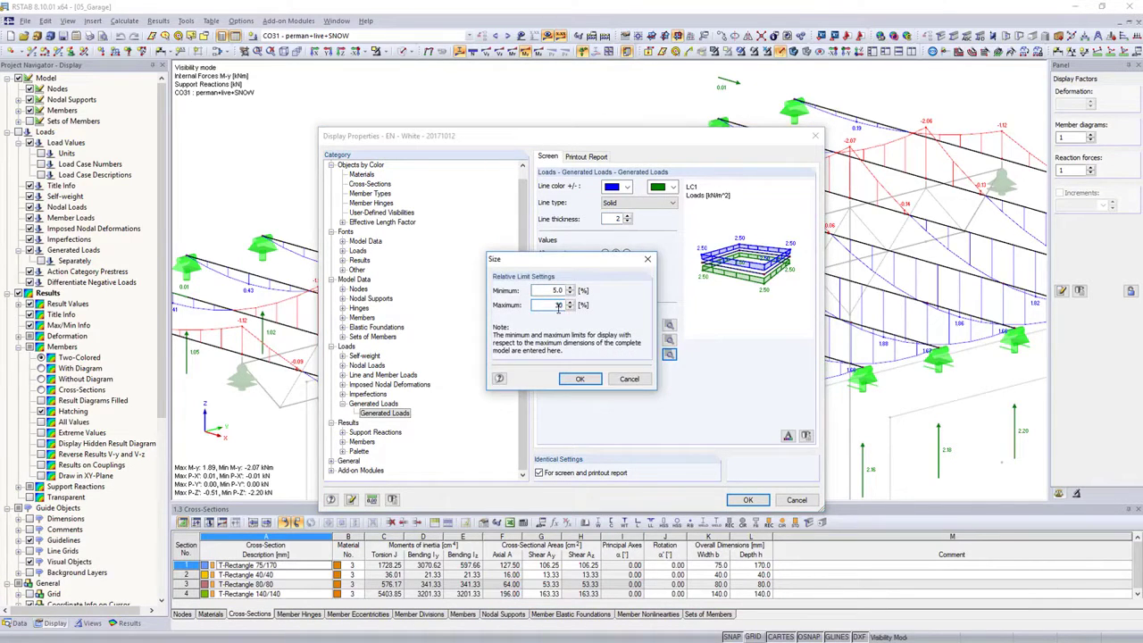
key(Return)
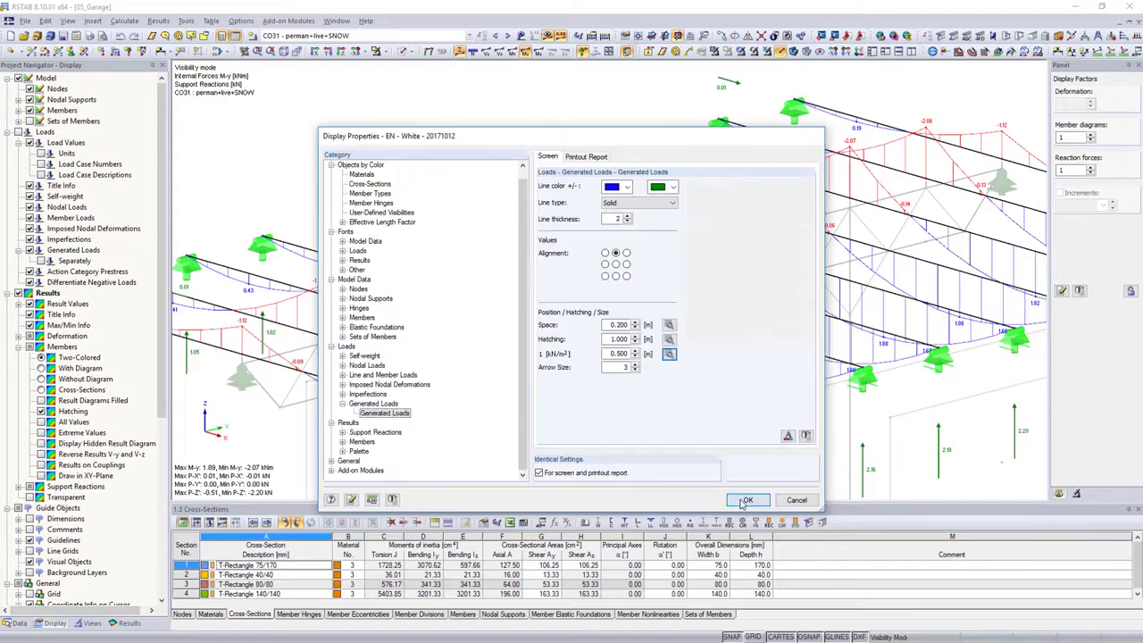
click(741, 500)
Review the general program options and the available program languages.
click(736, 227)
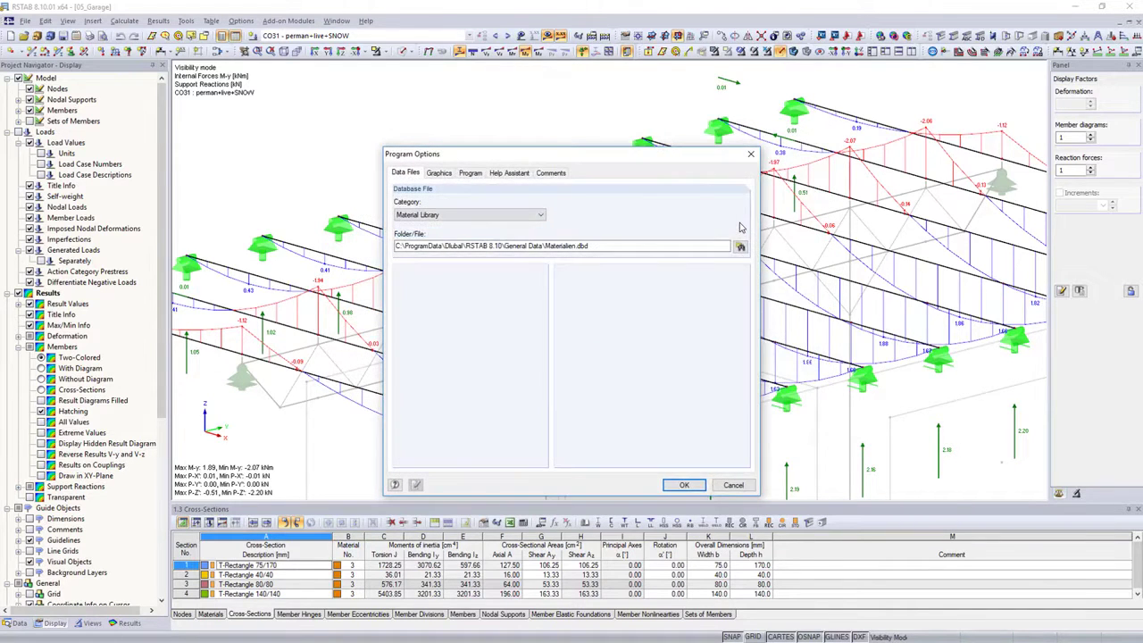
click(470, 173)
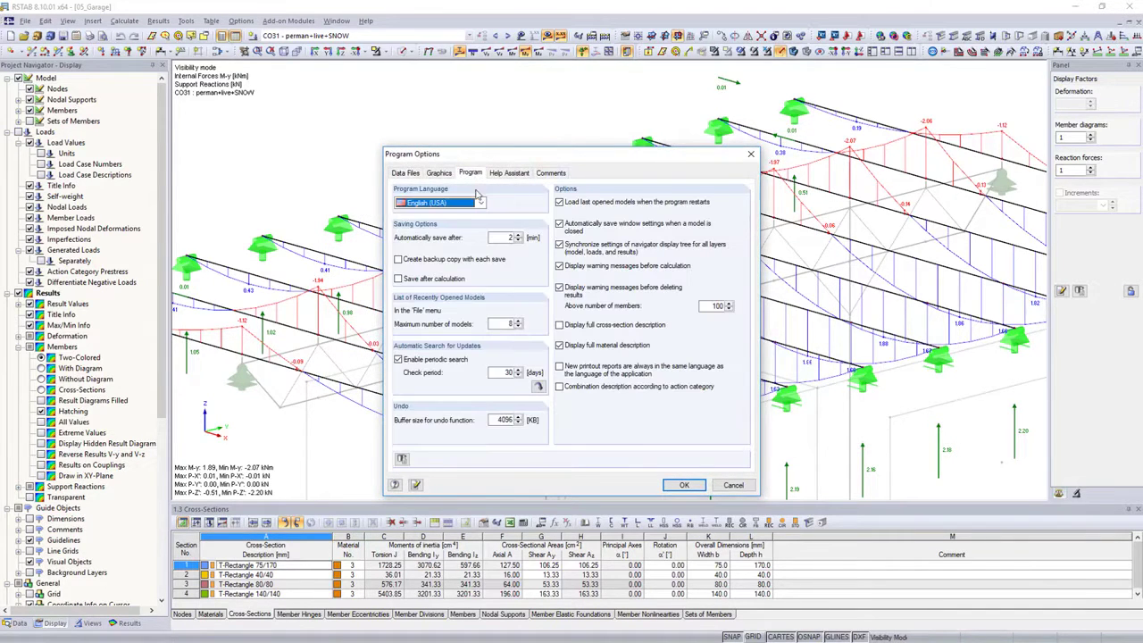
click(480, 203)
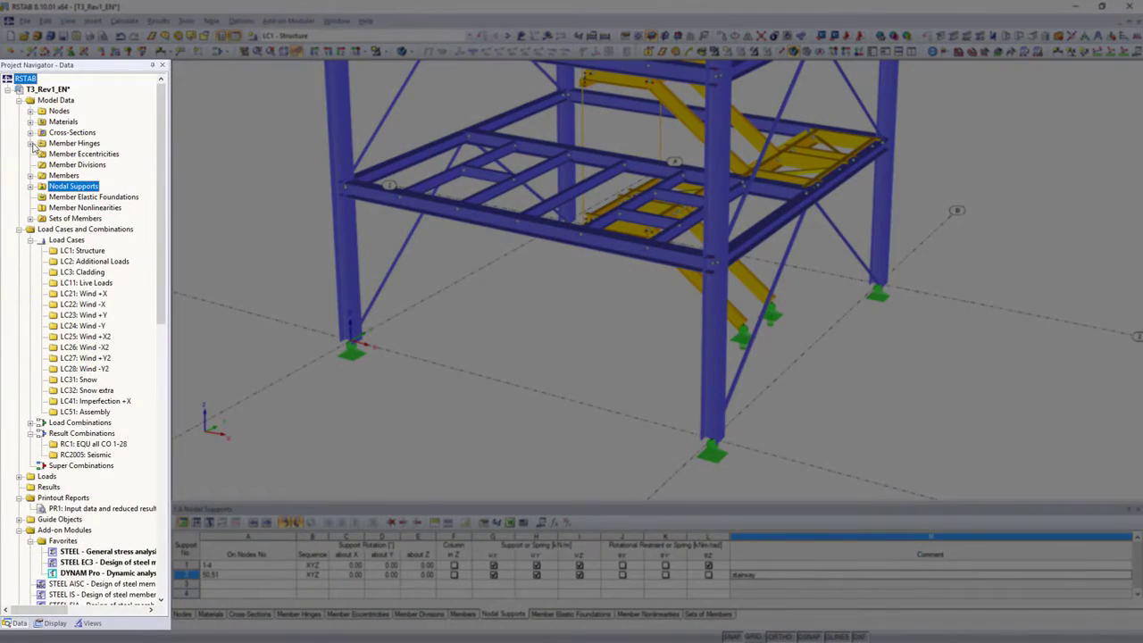
Change nodal support 1's rotation about z from fixed to a spring constant.
click(31, 143)
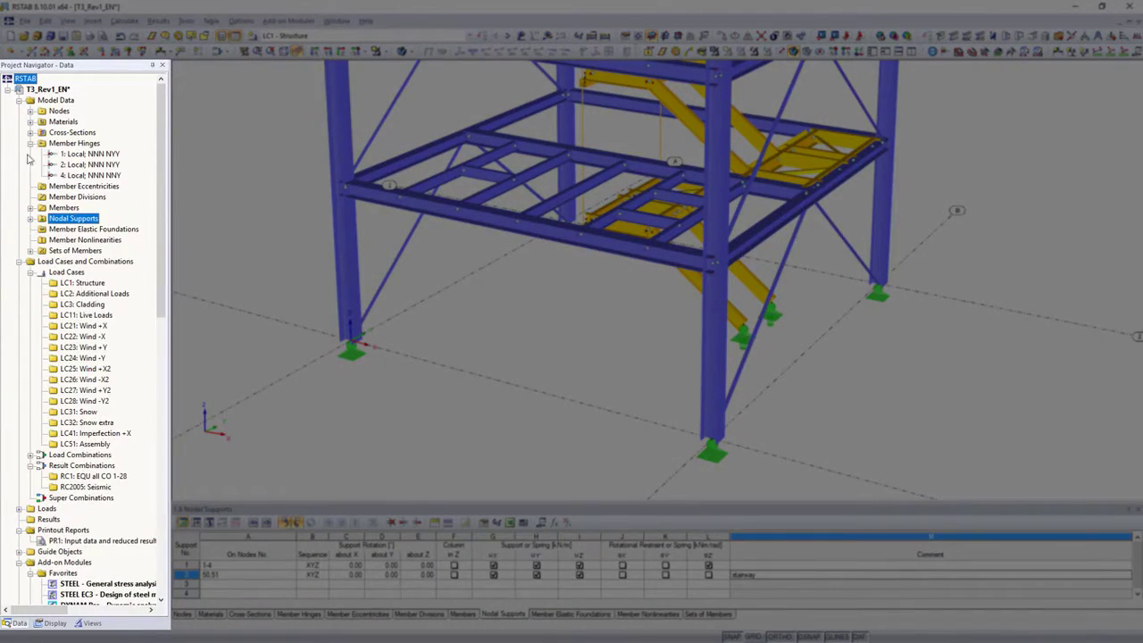
click(31, 218)
right_click(76, 230)
click(85, 236)
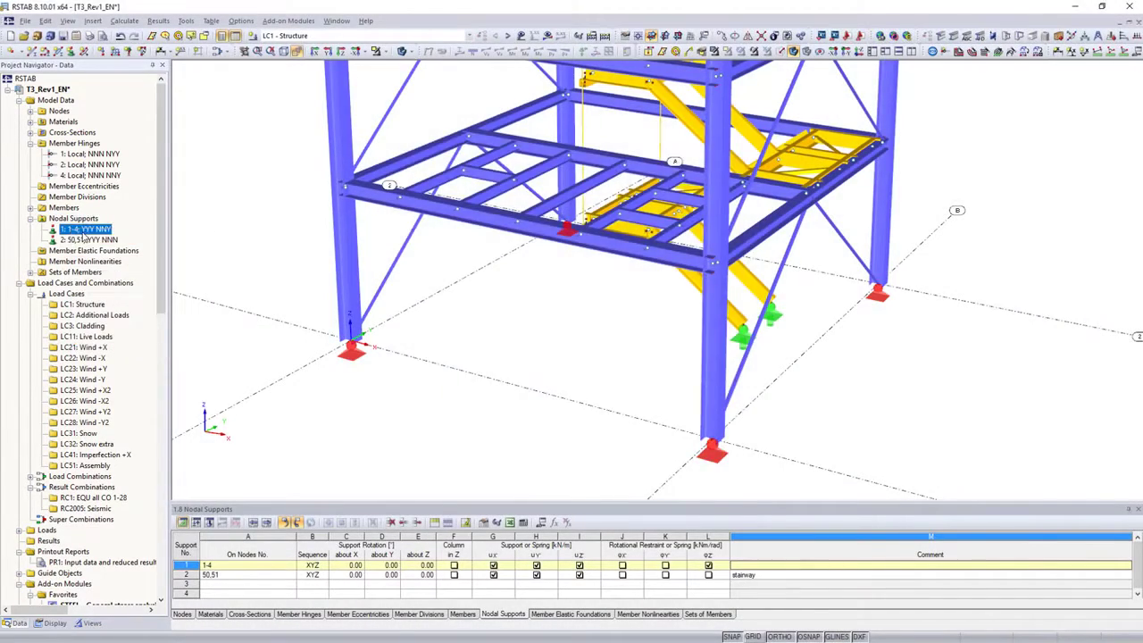
click(405, 416)
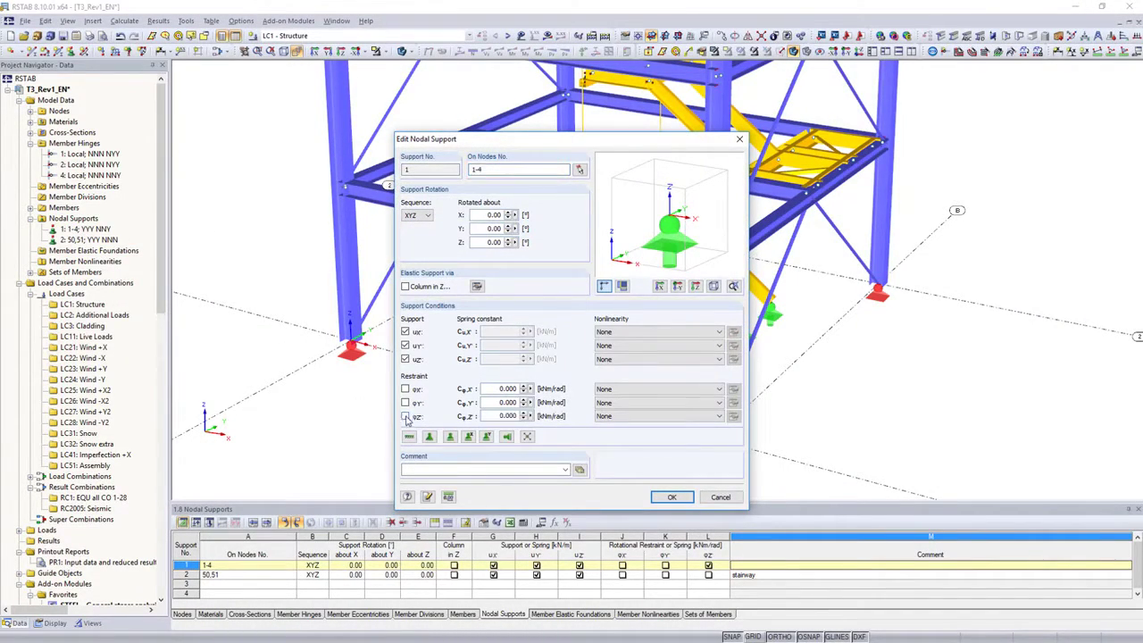
key(Return)
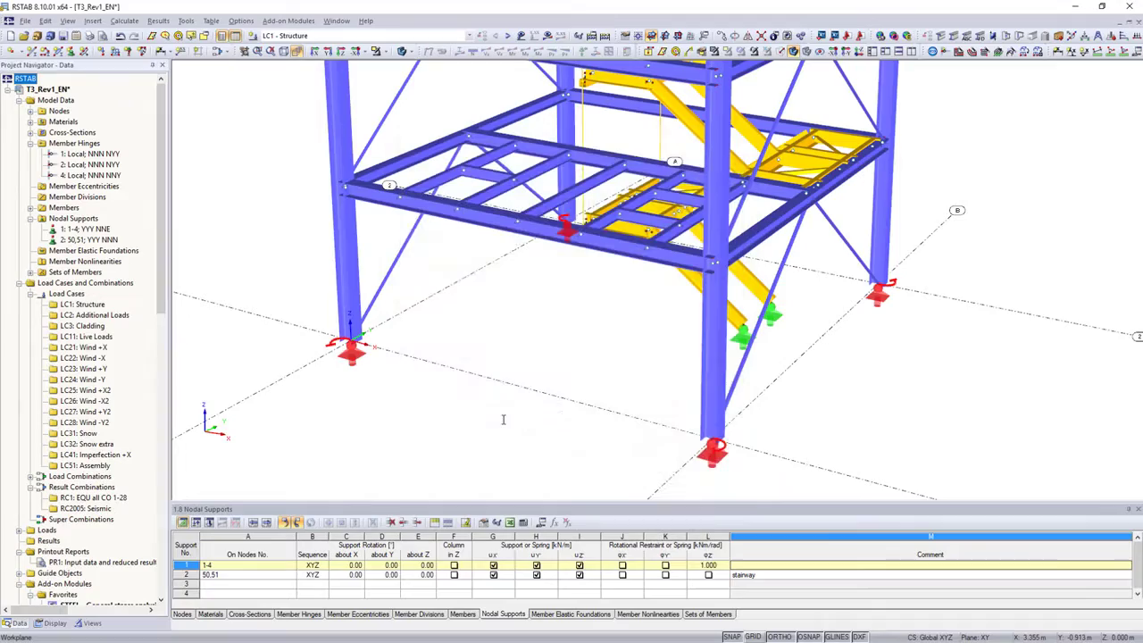
click(708, 565)
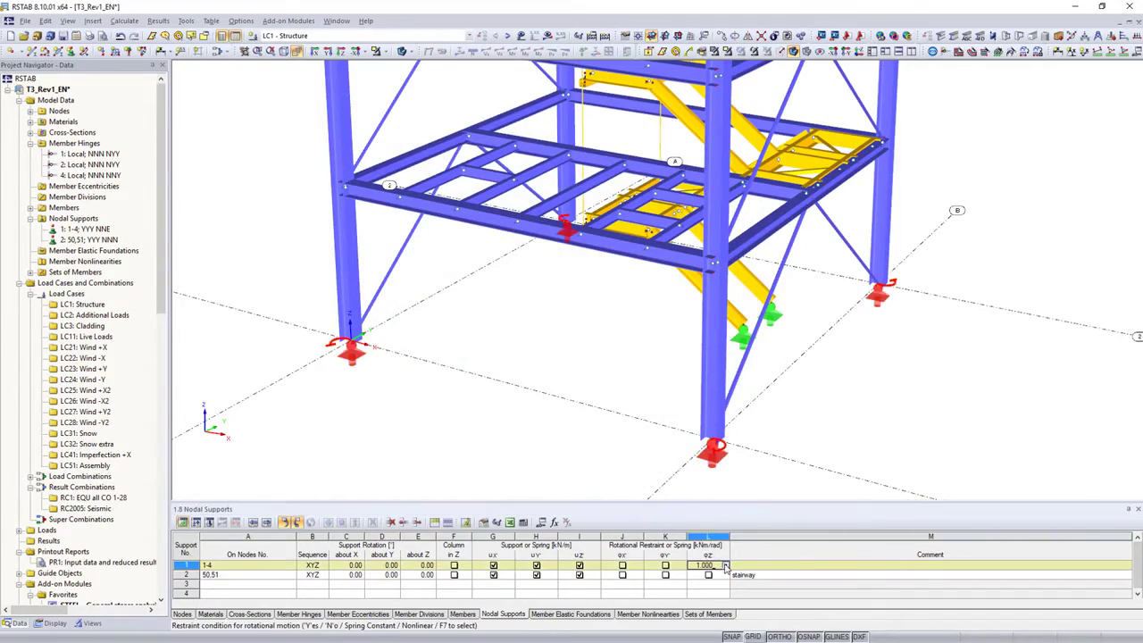
click(725, 566)
click(723, 509)
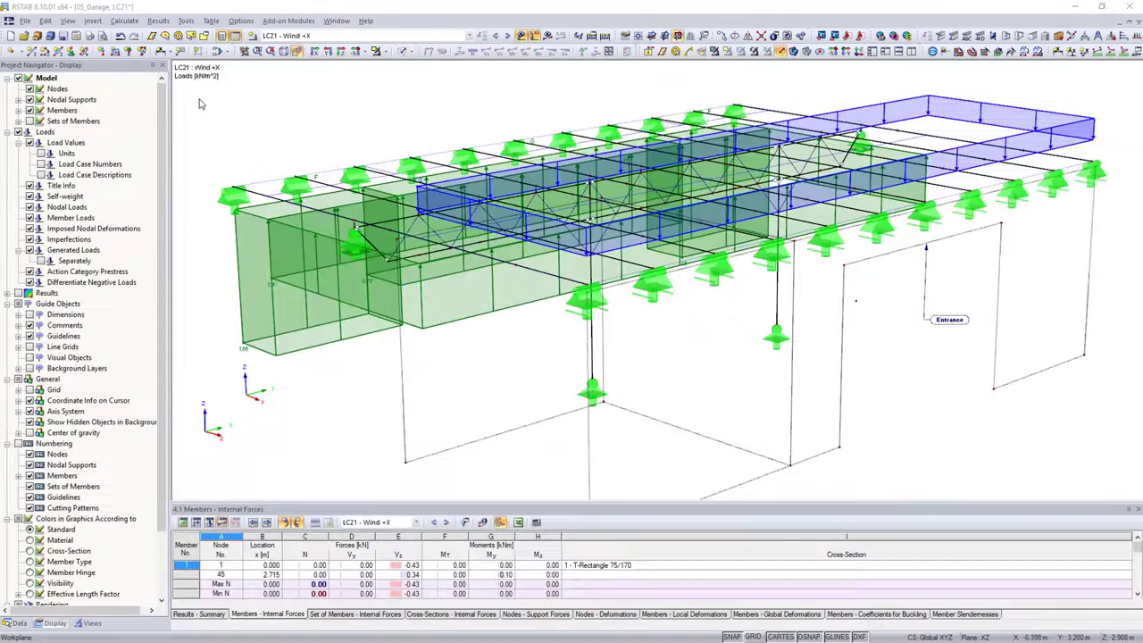
Hide supports, loads and the Entrance comment, render the members, and show car and person figures.
click(29, 99)
click(18, 132)
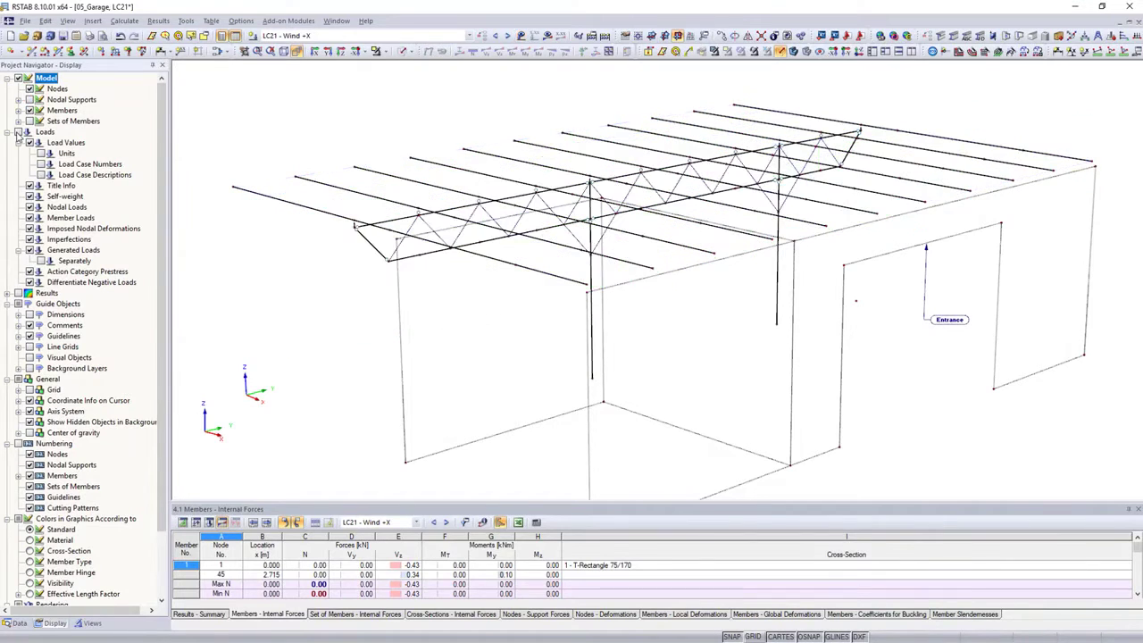
click(793, 51)
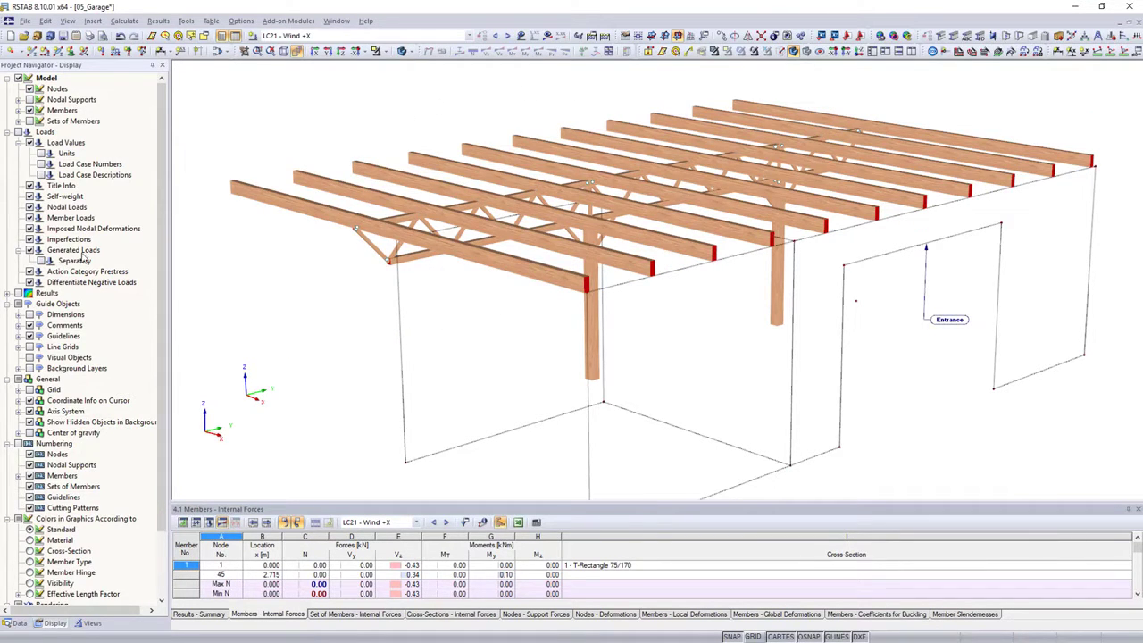
click(29, 325)
click(29, 358)
Show LC21 deformation as coloured cross-sections with a smaller scale factor, hiding undeformed members.
click(8, 295)
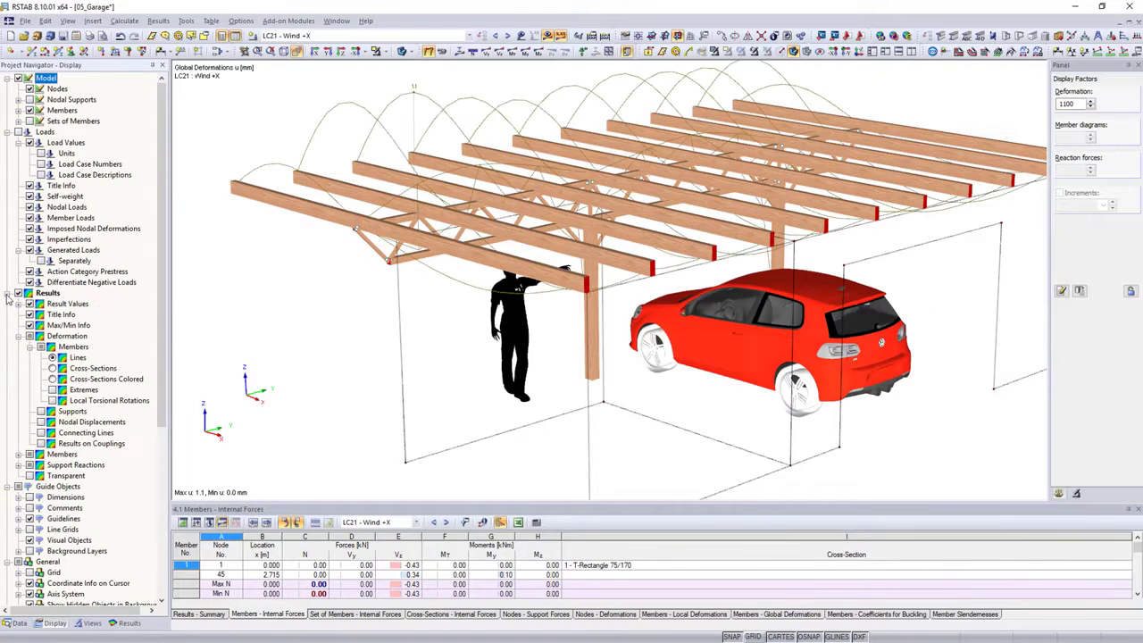
click(53, 379)
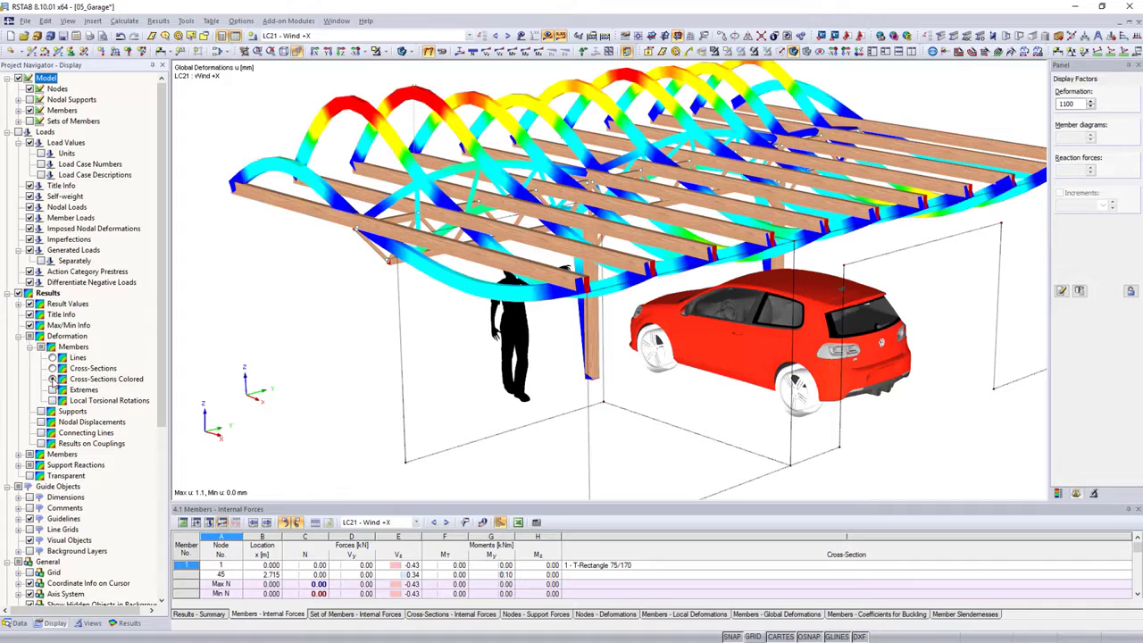
click(1090, 107)
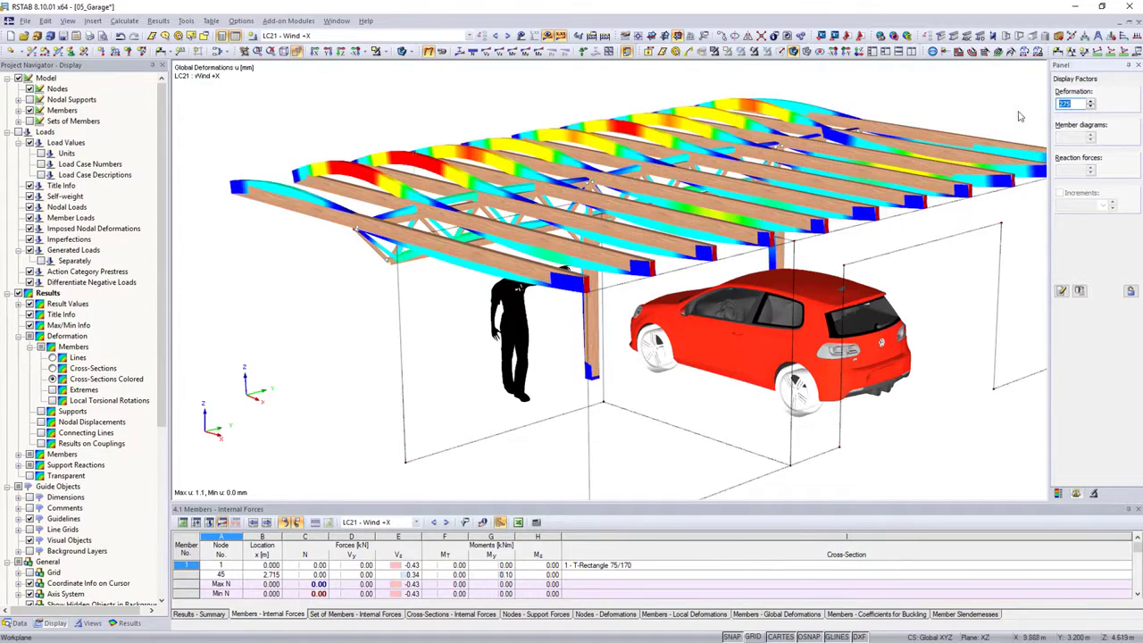
click(31, 81)
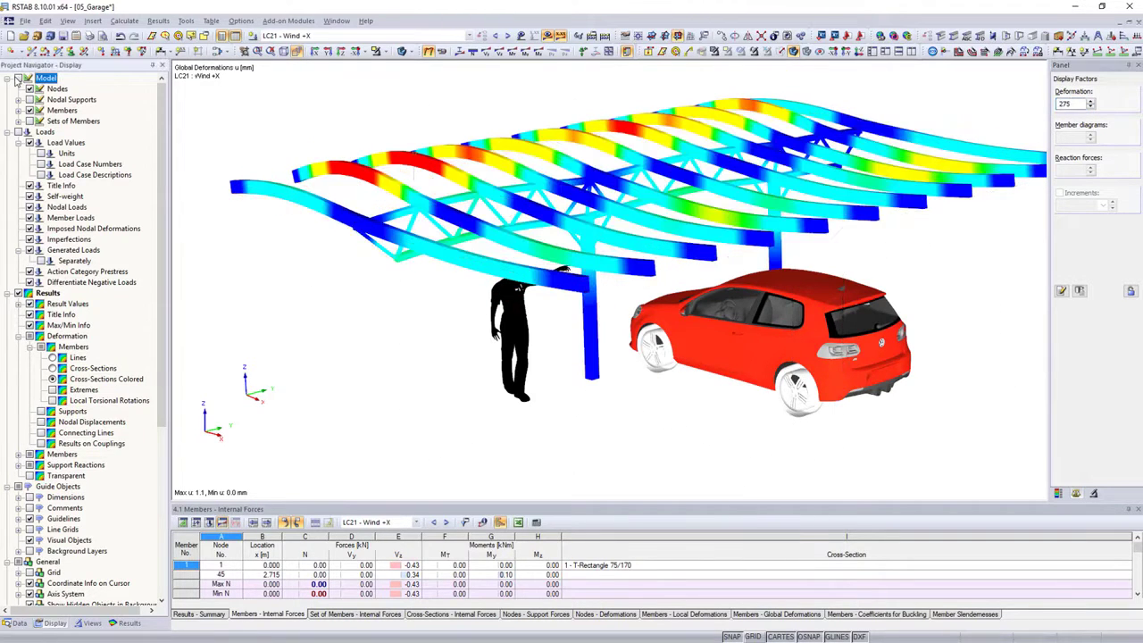
ctrl+middle_drag(1025, 306, 862, 311)
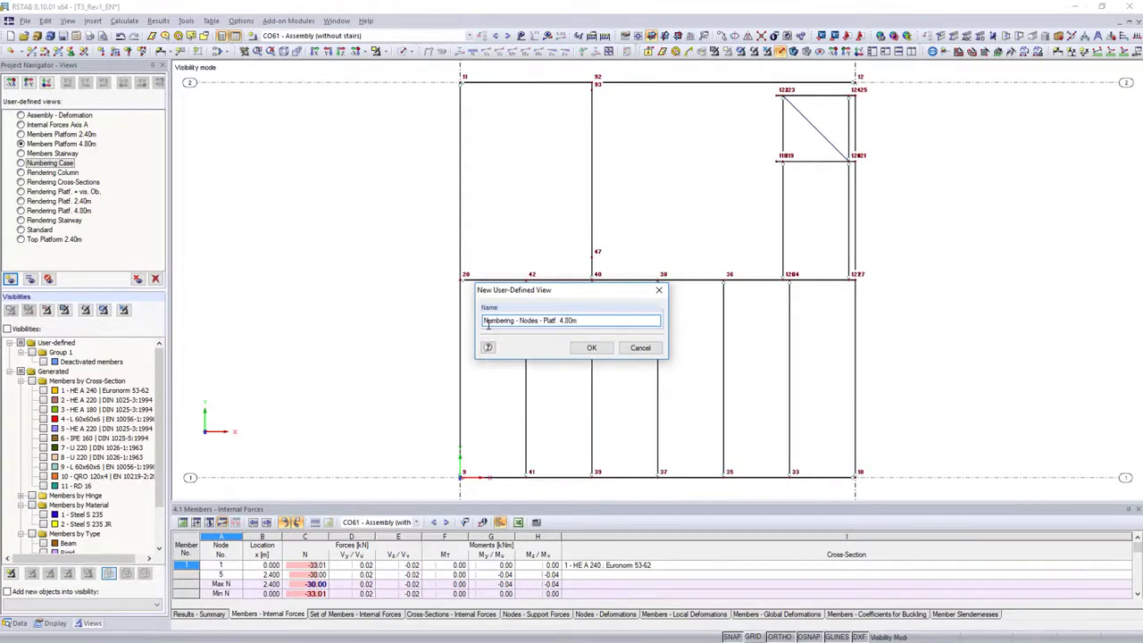
Save the new user-defined view and switch between stored 3-D and rendered views.
key(Return)
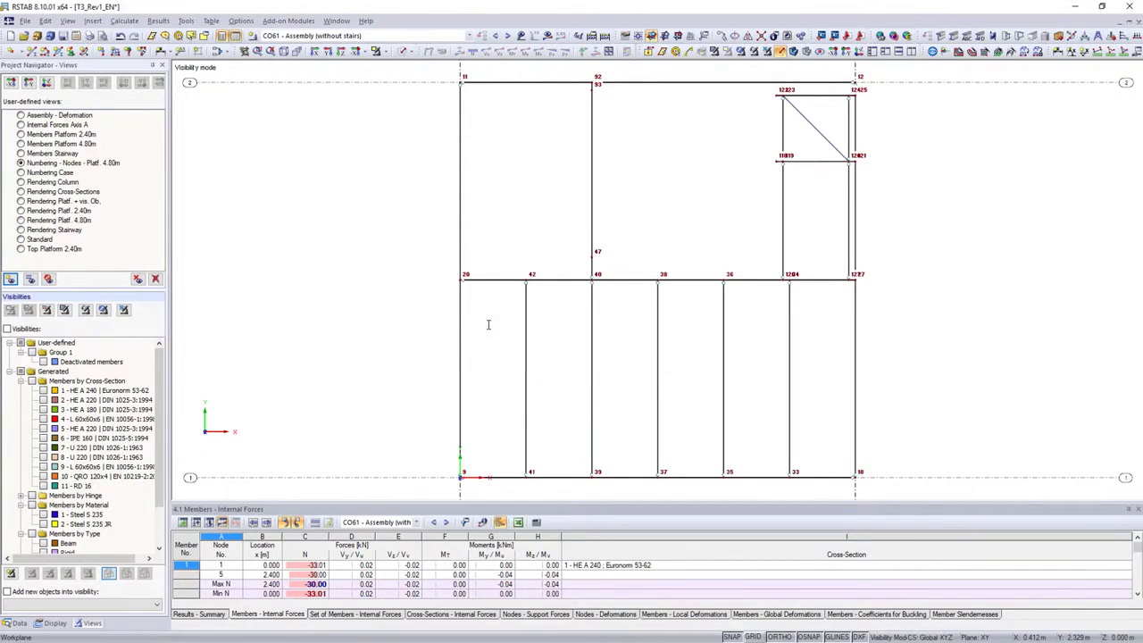
click(19, 173)
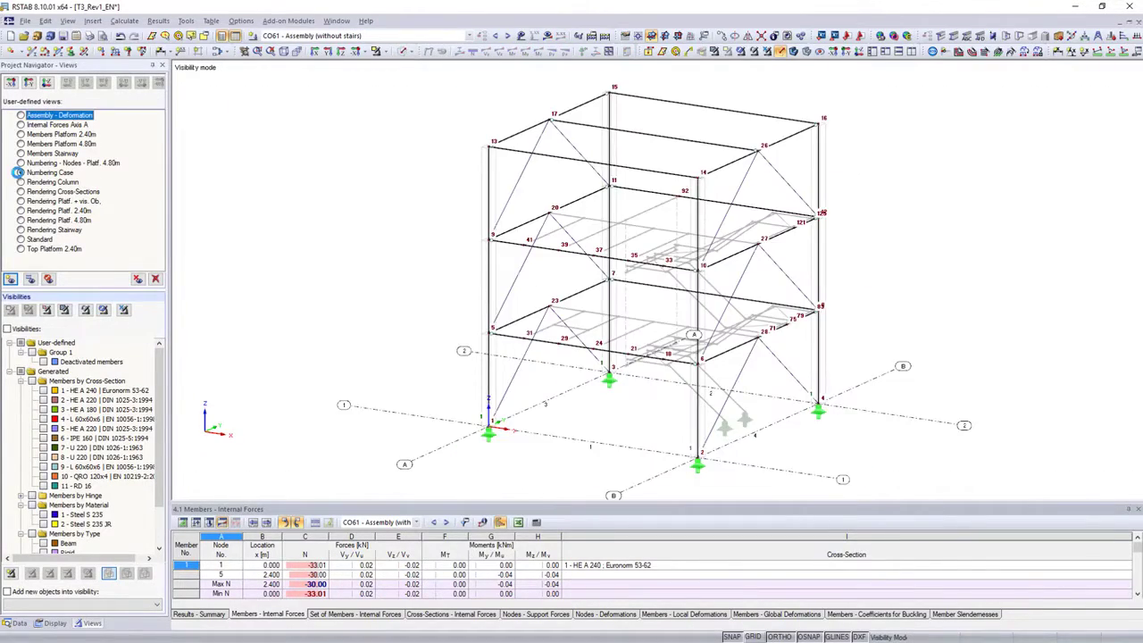
click(20, 192)
Clear the stair visibility filter, then show stirrups and provided stirrup reinforcement on the columns.
click(43, 362)
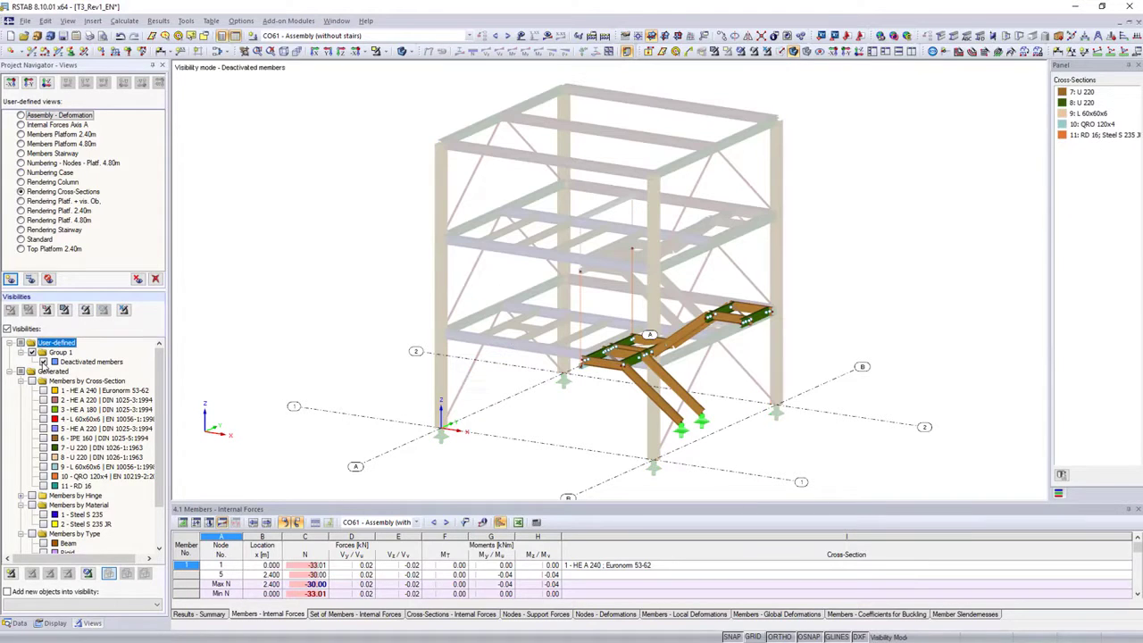
click(32, 353)
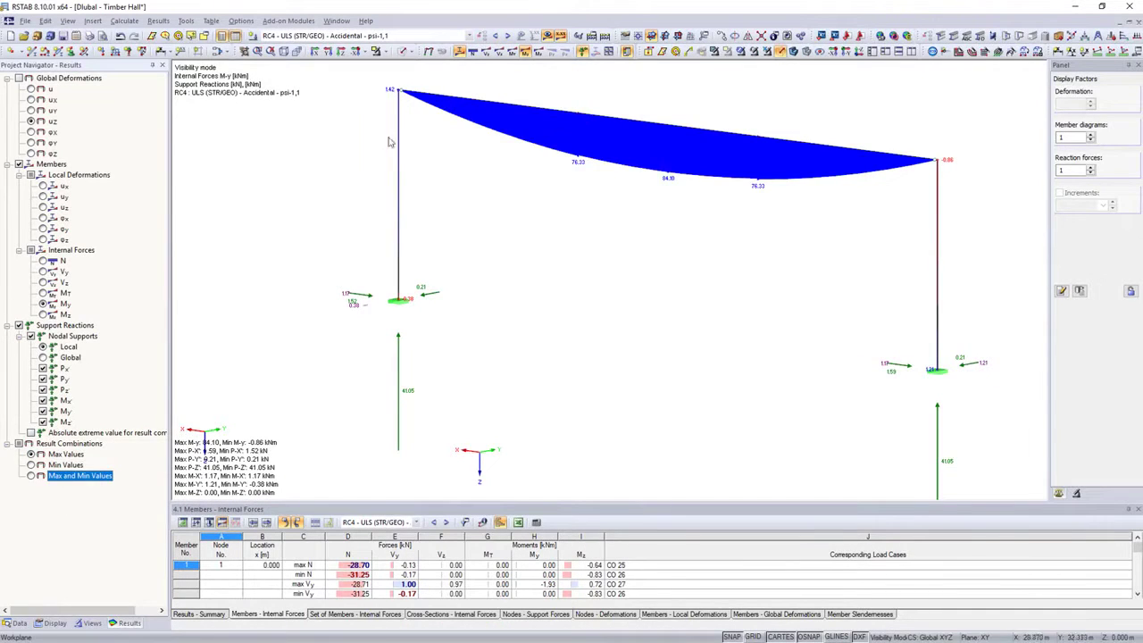
click(31, 251)
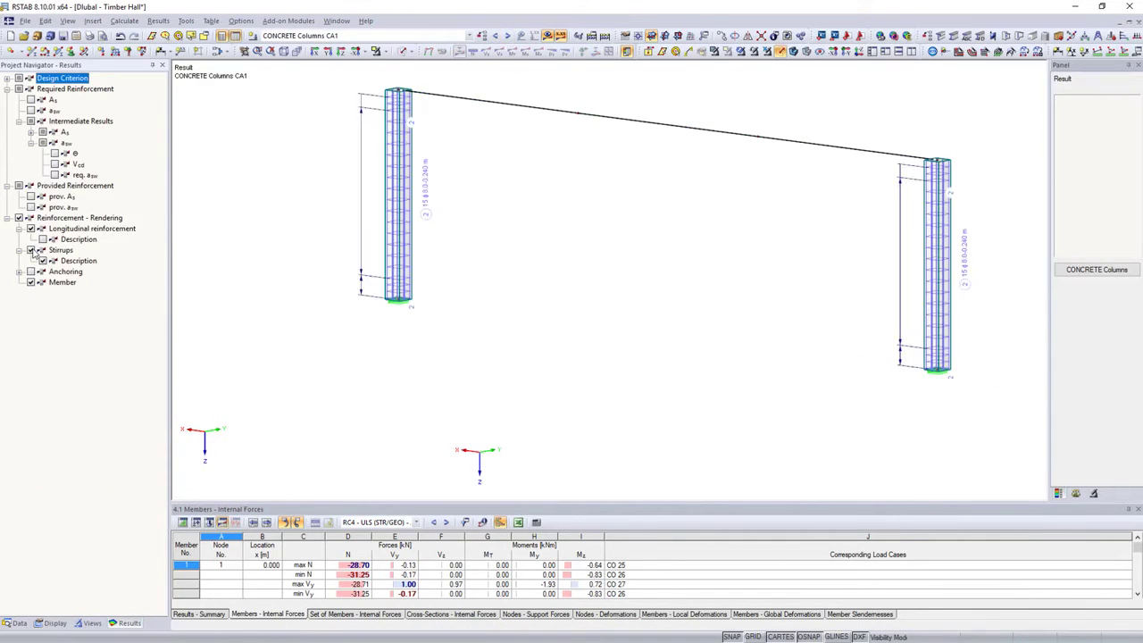
click(31, 207)
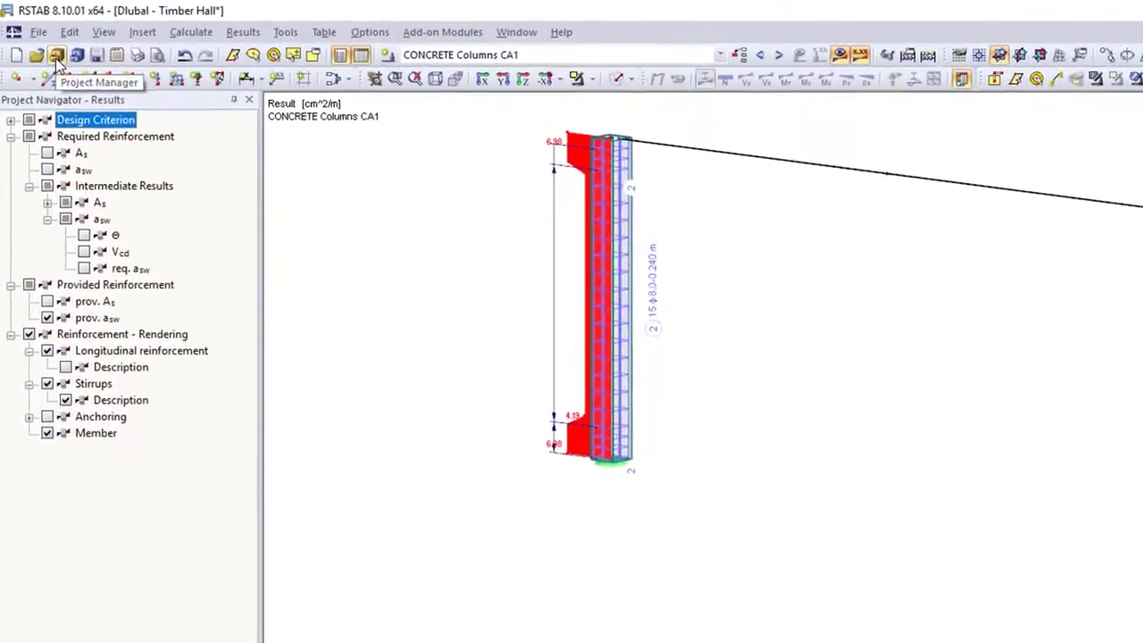
Open the Project Manager and filter the model list to the 13 RSTAB models.
click(58, 58)
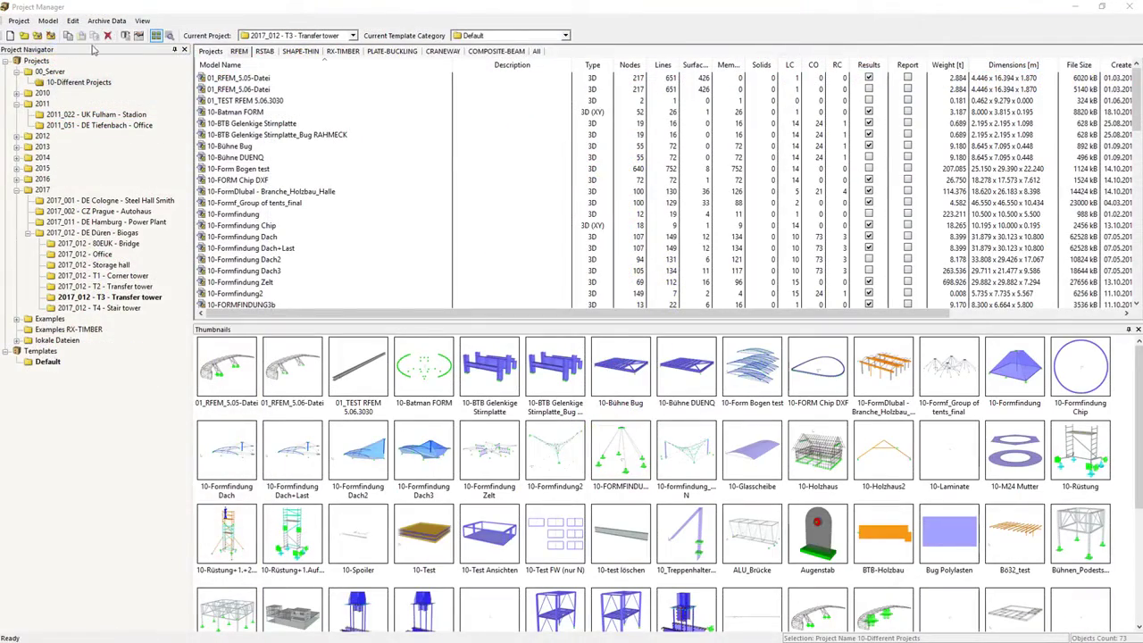
click(264, 51)
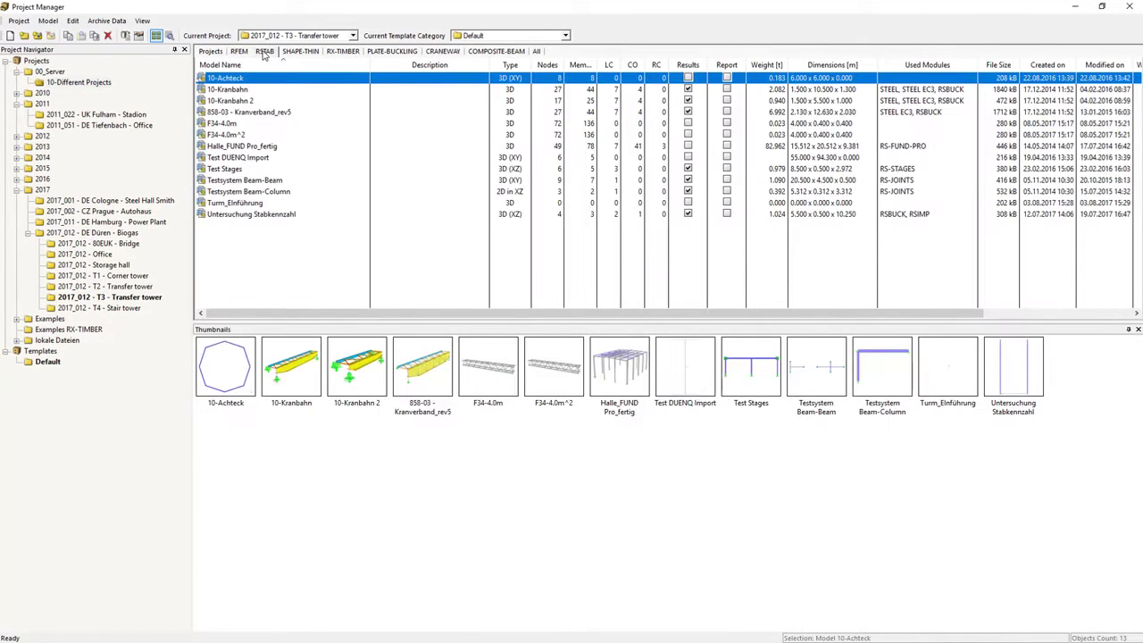